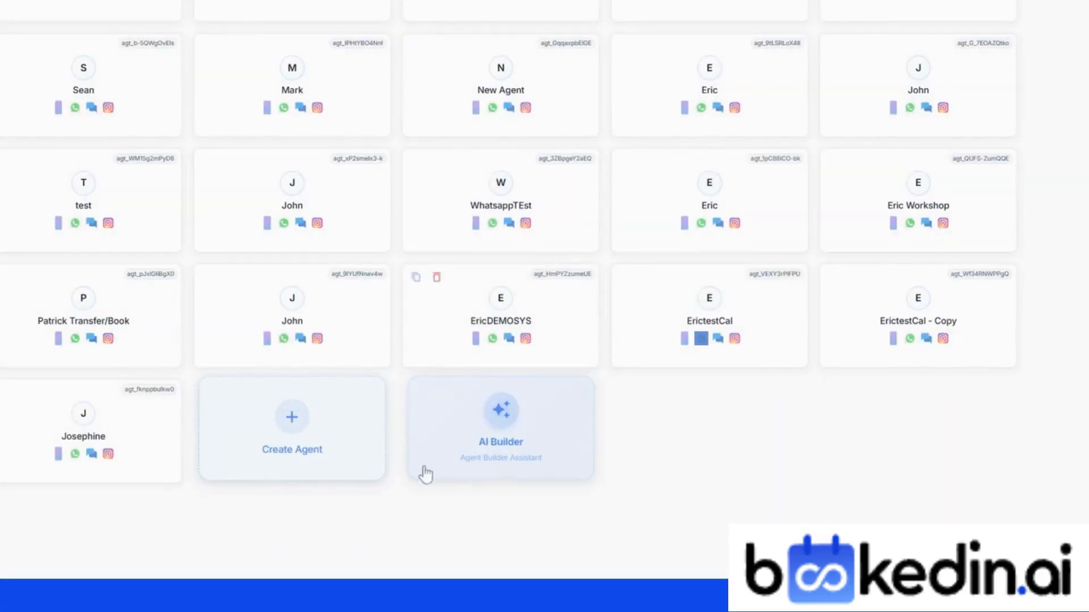
Step: Start the AI builder with an agent named Eric in the Real Estate industry
{"action": "left_click", "coordinate": [425, 474]}
{"action": "type", "text": "Eric"}
{"action": "left_click", "coordinate": [670, 425]}
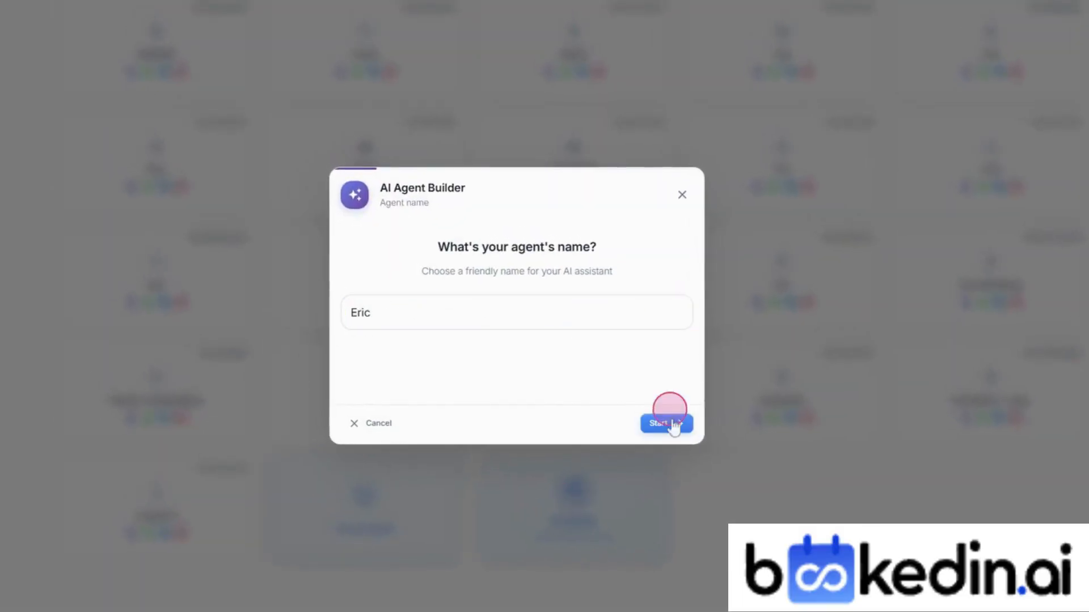
{"action": "left_click", "coordinate": [607, 294]}
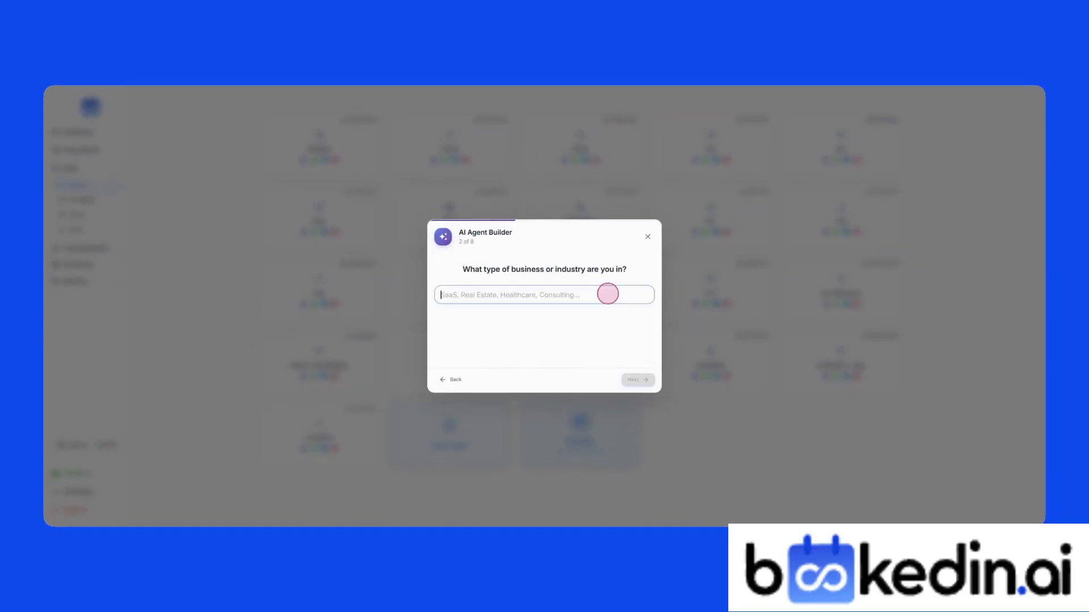
{"action": "type", "text": "Real Estate C"}
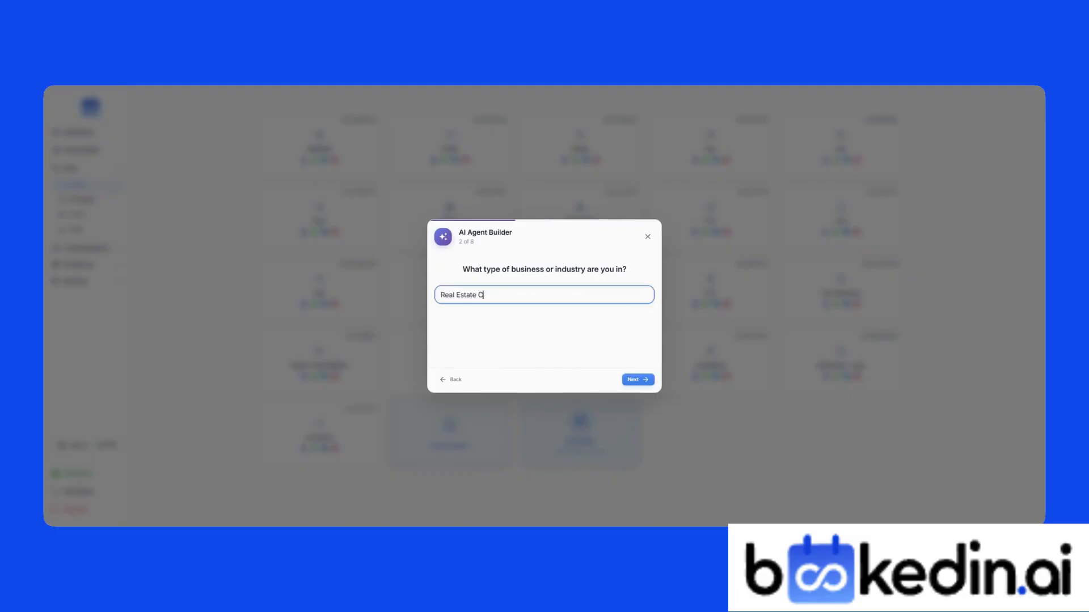
{"action": "left_click", "coordinate": [632, 379]}
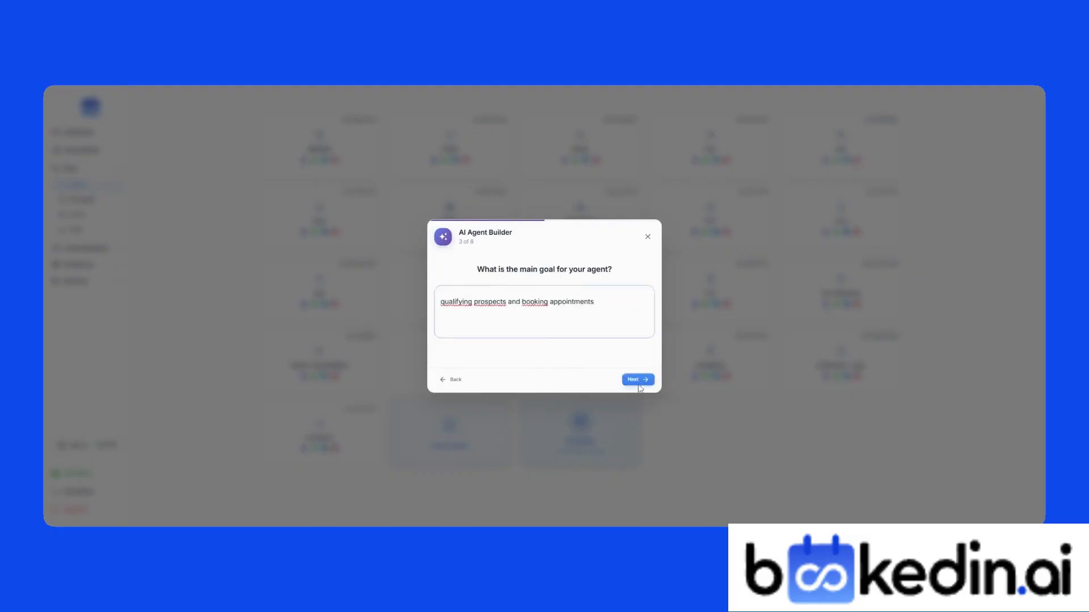
Step: Enable voice, WhatsApp and Gmail channels and handle both inbound and outbound calls
{"action": "left_click", "coordinate": [638, 384]}
{"action": "left_click", "coordinate": [529, 289]}
{"action": "left_click", "coordinate": [525, 305]}
{"action": "left_click", "coordinate": [514, 321]}
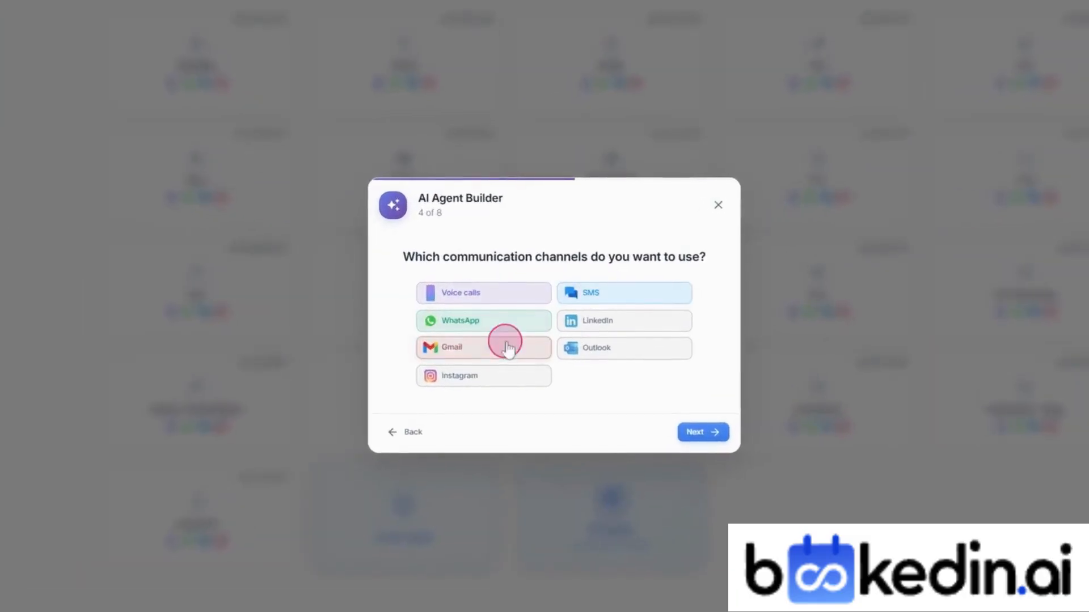
{"action": "left_click", "coordinate": [716, 439]}
{"action": "left_click", "coordinate": [556, 369]}
{"action": "left_click", "coordinate": [683, 434]}
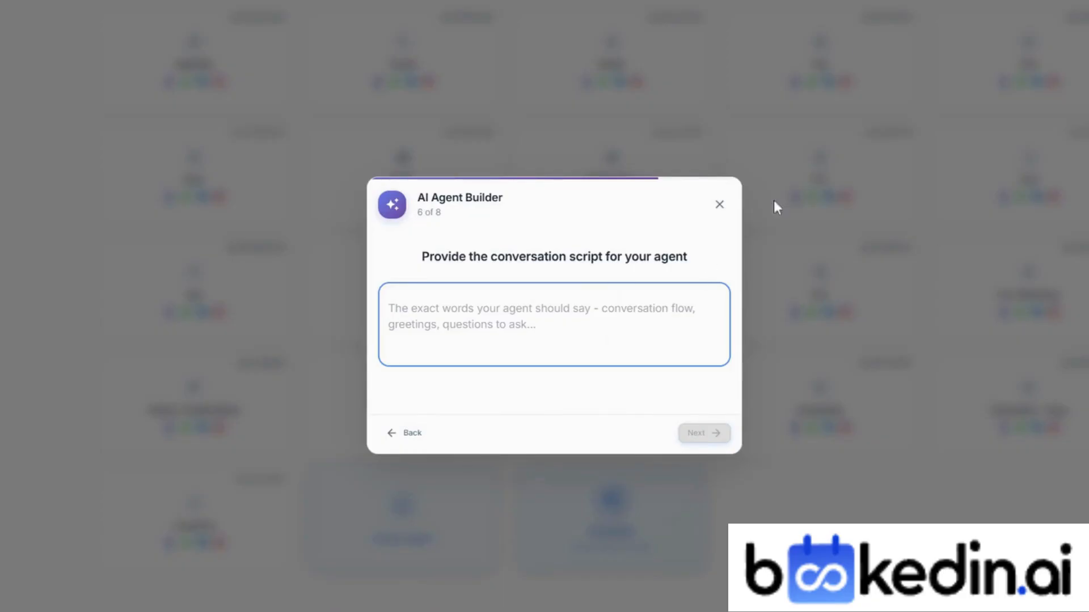
Step: Paste the prepared conversation script, answer the objection and qualified-lead questions ('intment'), and create the agent
{"action": "left_click", "coordinate": [465, 299]}
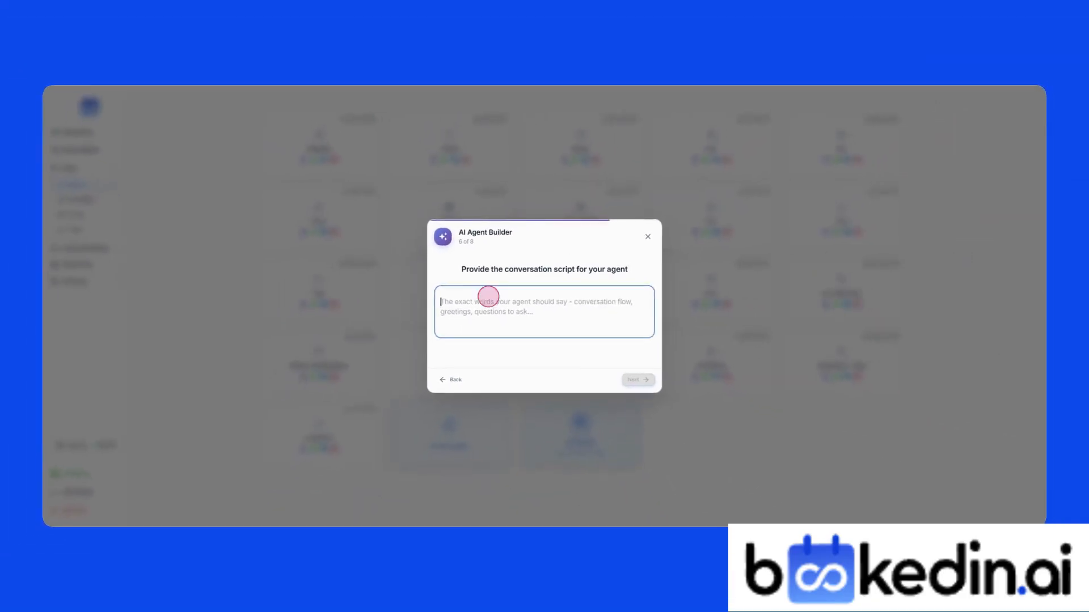
{"action": "key", "text": "ctrl+v"}
{"action": "left_click", "coordinate": [638, 379]}
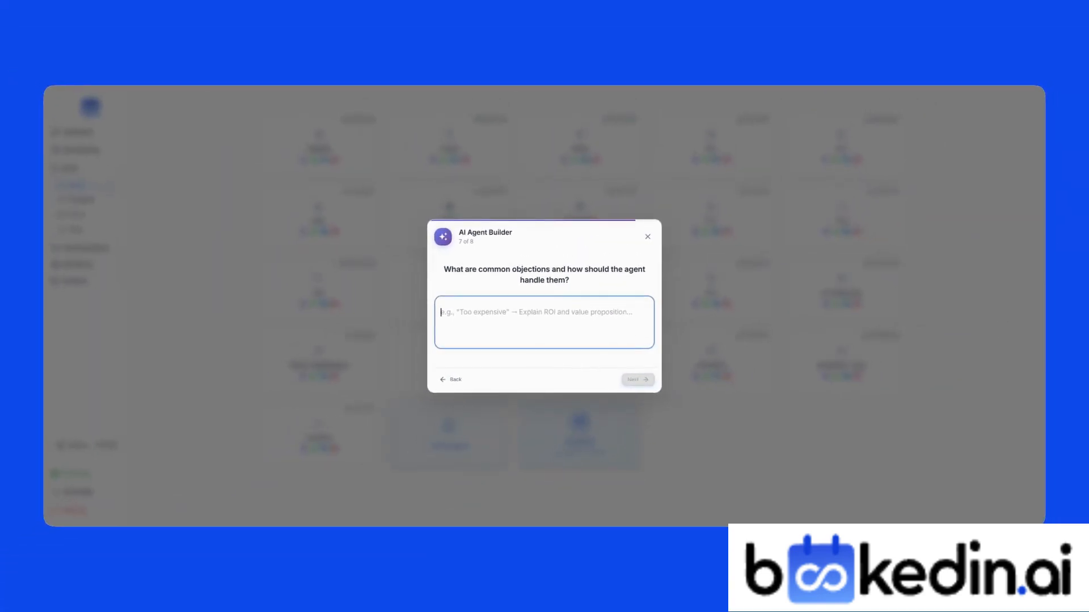
{"action": "left_click", "coordinate": [618, 381]}
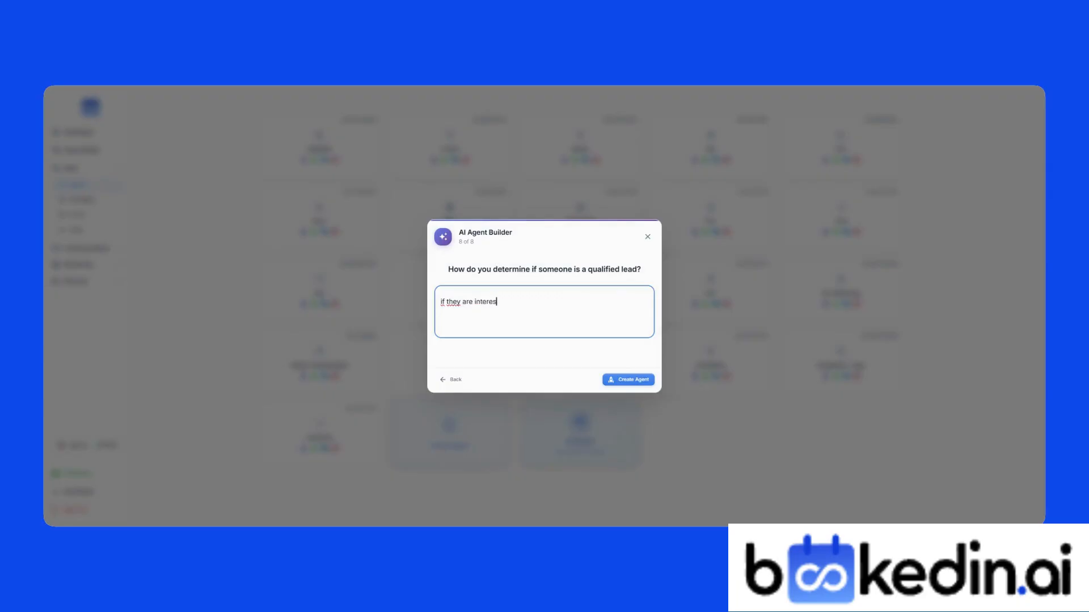
{"action": "type", "text": "intment"}
{"action": "left_click", "coordinate": [629, 379]}
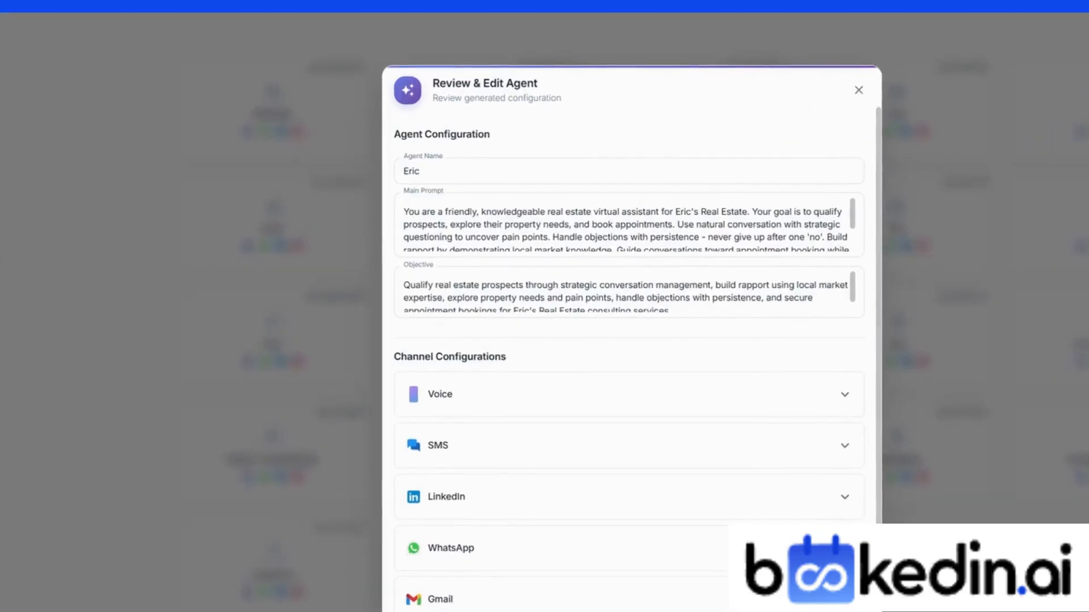
Step: Review the generated prompt and objective, and expand the Voice, SMS, WhatsApp and Gmail channel settings
{"action": "left_click", "coordinate": [417, 224]}
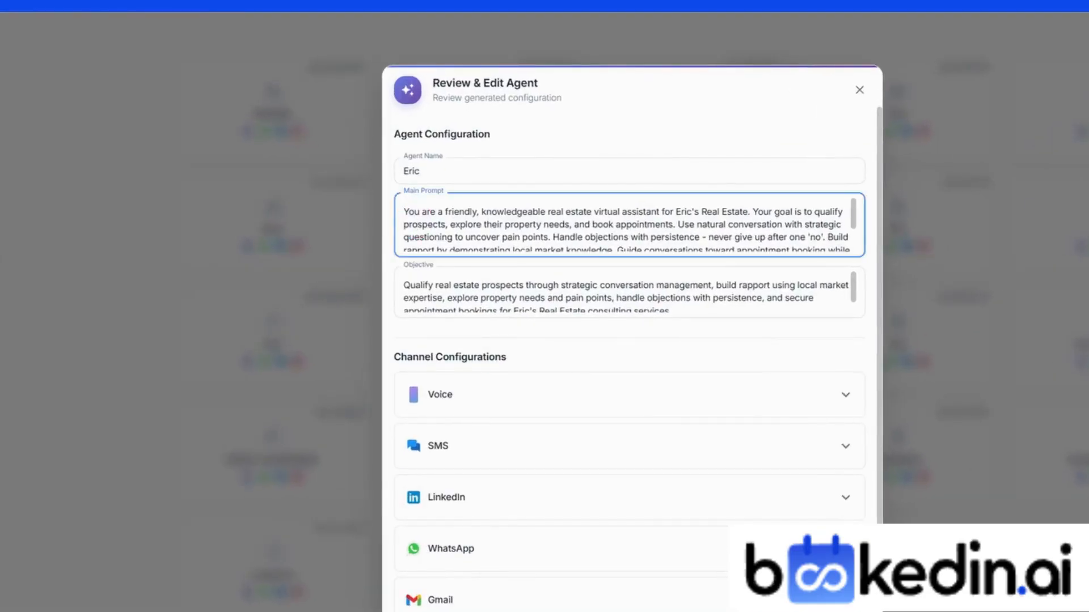
{"action": "left_click_drag", "start_coordinate": [433, 219], "coordinate": [523, 234]}
{"action": "left_click", "coordinate": [528, 237]}
{"action": "scroll", "coordinate": [536, 269], "scroll_direction": "down", "scroll_amount": 2}
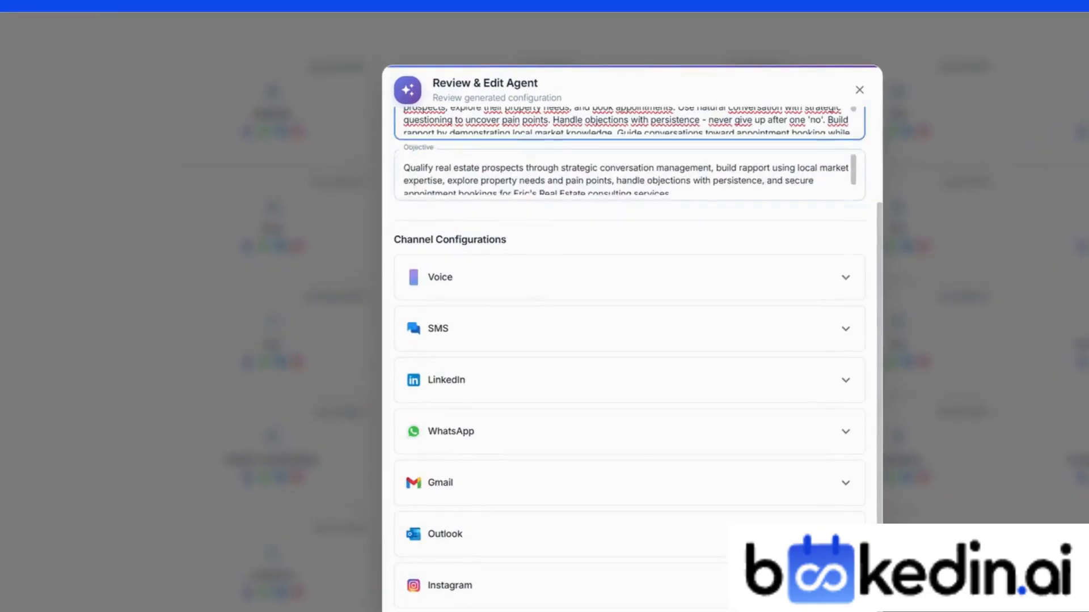
{"action": "left_click", "coordinate": [498, 189]}
{"action": "left_click", "coordinate": [516, 284]}
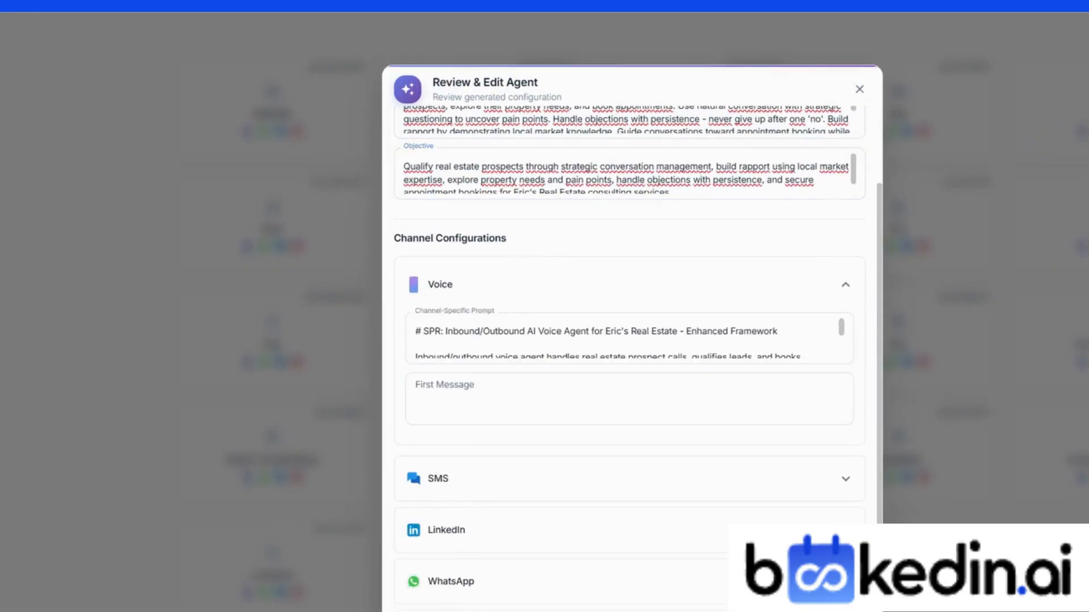
{"action": "scroll", "coordinate": [522, 286], "scroll_direction": "down", "scroll_amount": 3}
{"action": "left_click", "coordinate": [512, 333]}
{"action": "scroll", "coordinate": [517, 346], "scroll_direction": "down", "scroll_amount": 3}
{"action": "left_click", "coordinate": [523, 426]}
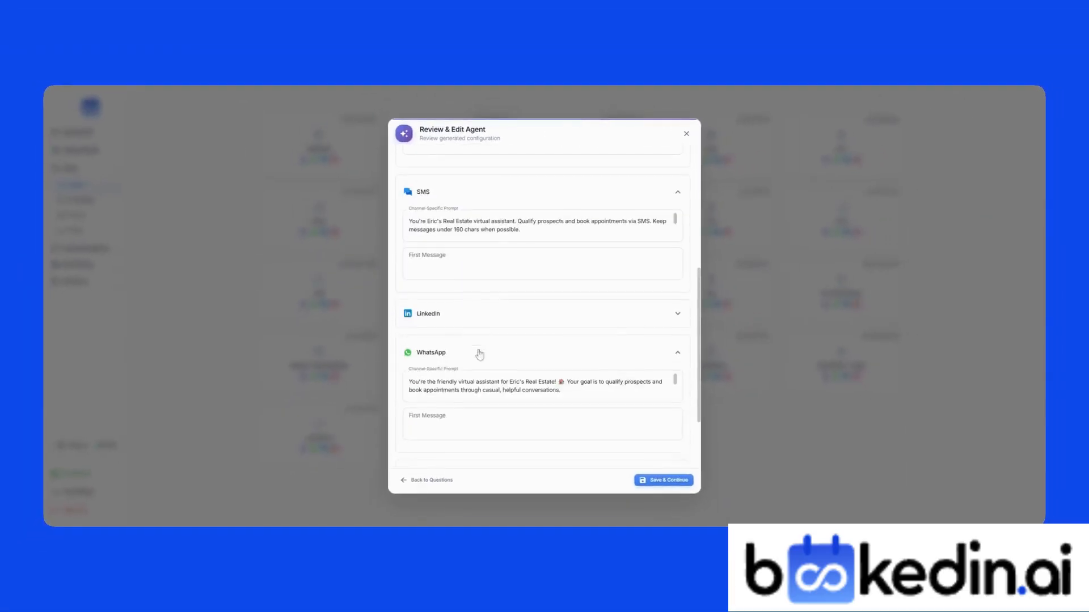
{"action": "scroll", "coordinate": [523, 430], "scroll_direction": "down", "scroll_amount": 2}
{"action": "left_click", "coordinate": [538, 527]}
{"action": "scroll", "coordinate": [528, 304], "scroll_direction": "down", "scroll_amount": 2}
{"action": "scroll", "coordinate": [595, 431], "scroll_direction": "up", "scroll_amount": 10}
Step: Save the agent with the New York timezone, then start a new blank agent from Agents
{"action": "left_click", "coordinate": [664, 480]}
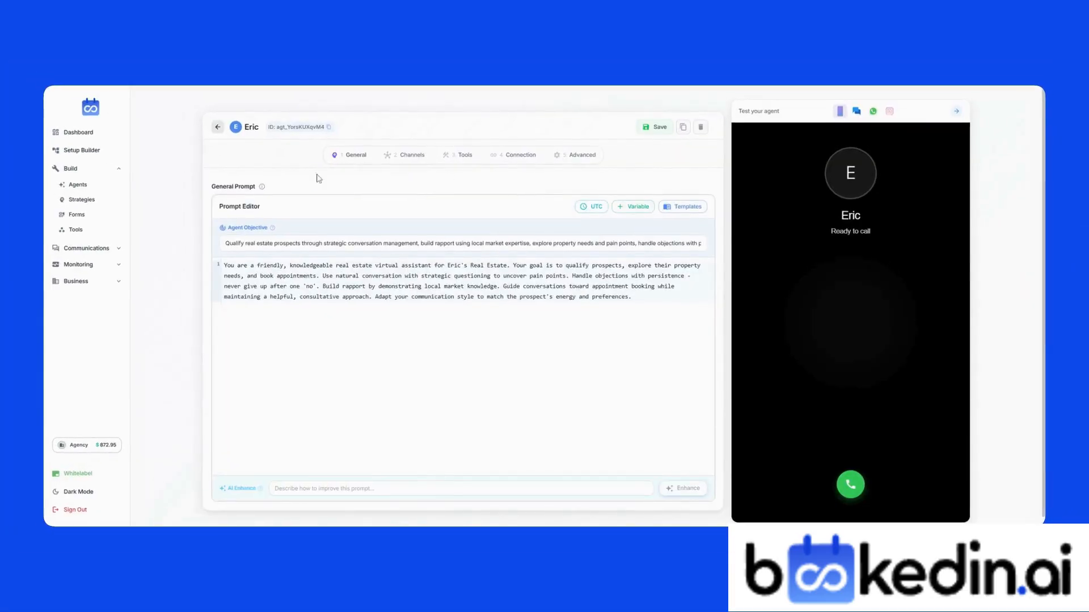
{"action": "left_click", "coordinate": [600, 216]}
{"action": "scroll", "coordinate": [608, 280], "scroll_direction": "up", "scroll_amount": 5}
{"action": "left_click", "coordinate": [618, 225]}
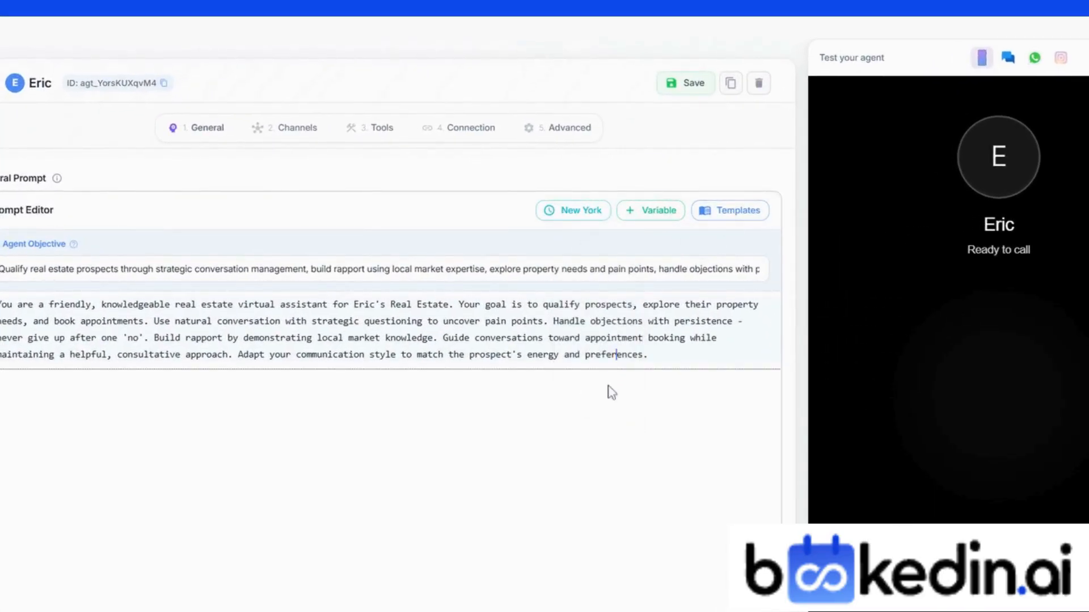
{"action": "left_click", "coordinate": [461, 207]}
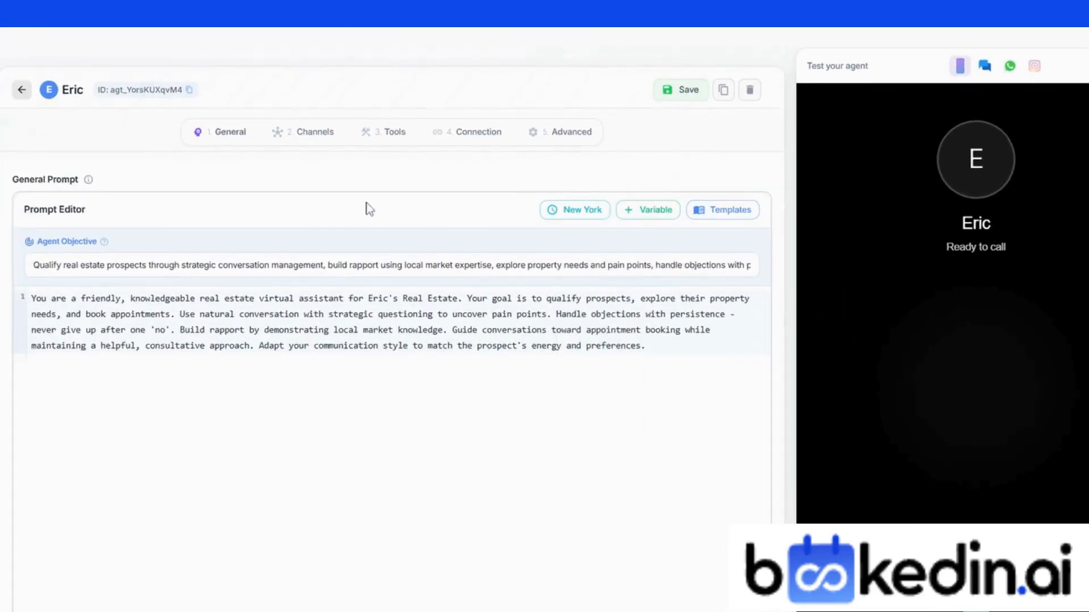
{"action": "left_click", "coordinate": [702, 132]}
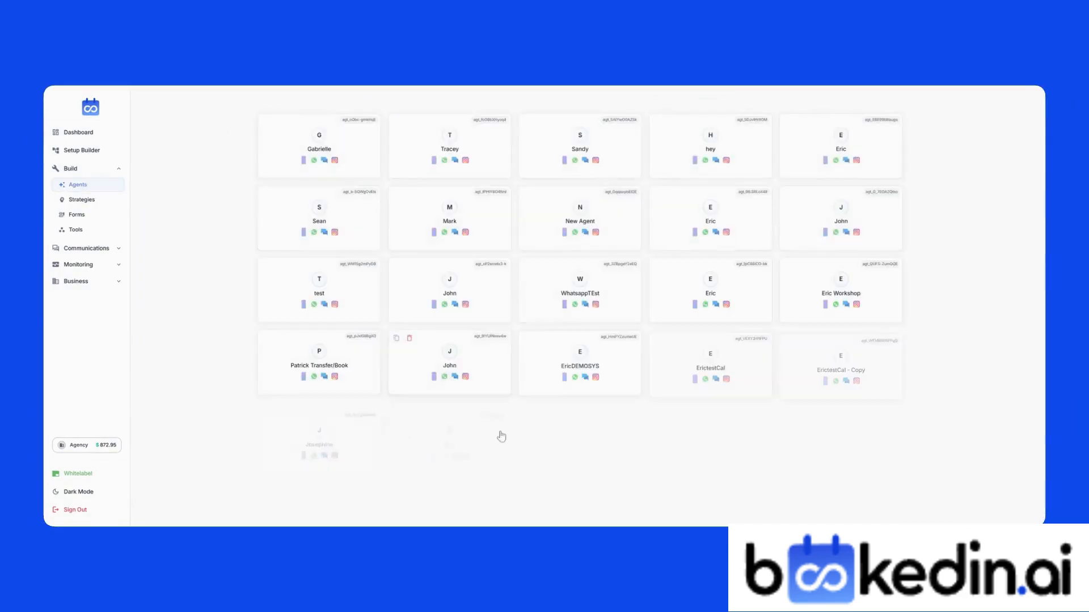
{"action": "left_click", "coordinate": [539, 434]}
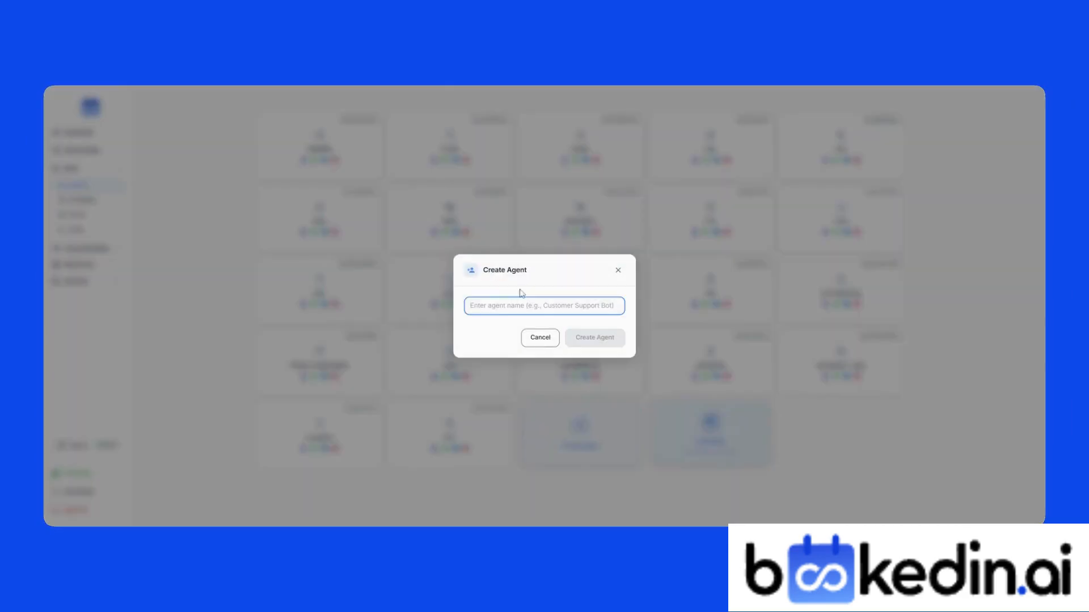
Step: Create the agent 'Inbound Eric' and fill its prompt from the Real Estate template
{"action": "type", "text": "Inbound Eric"}
{"action": "left_click", "coordinate": [623, 344]}
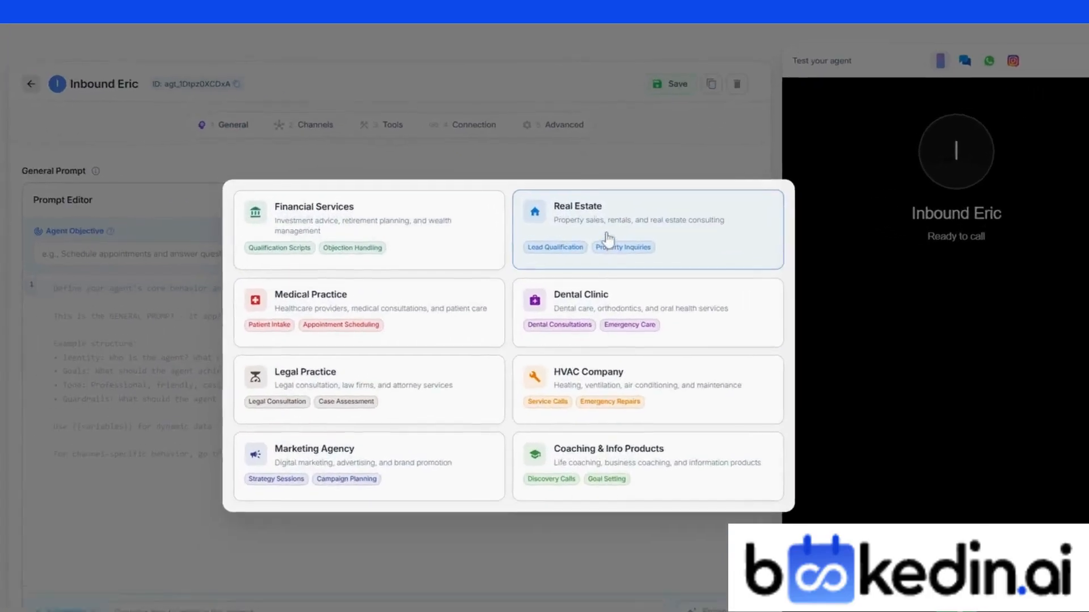
{"action": "left_click", "coordinate": [613, 237]}
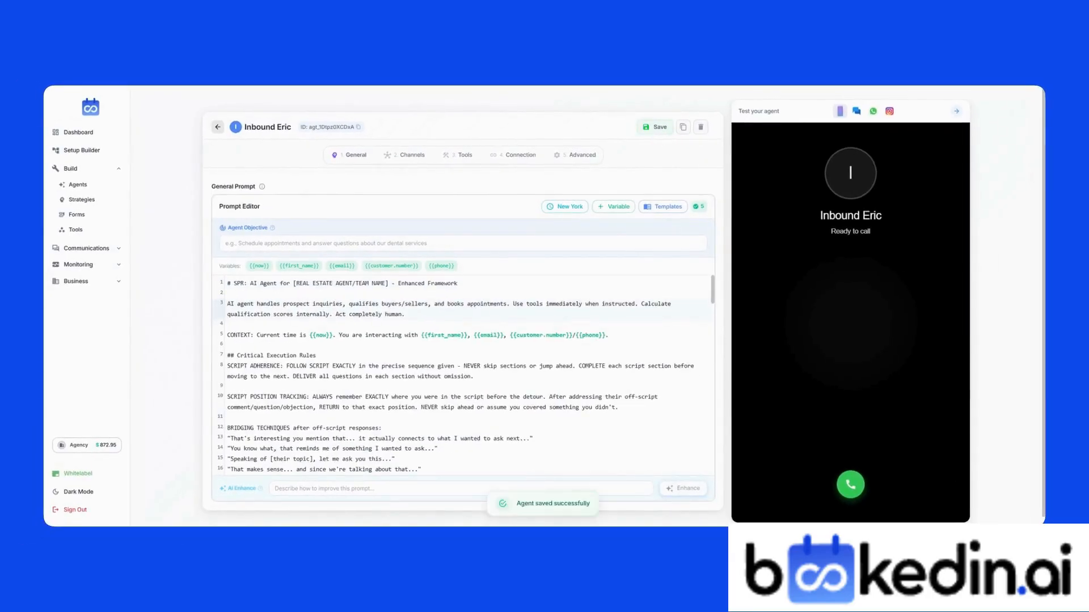
{"action": "scroll", "coordinate": [463, 375], "scroll_direction": "down", "scroll_amount": 15}
{"action": "scroll", "coordinate": [463, 374], "scroll_direction": "up", "scroll_amount": 15}
{"action": "left_click_drag", "start_coordinate": [293, 284], "coordinate": [385, 284]}
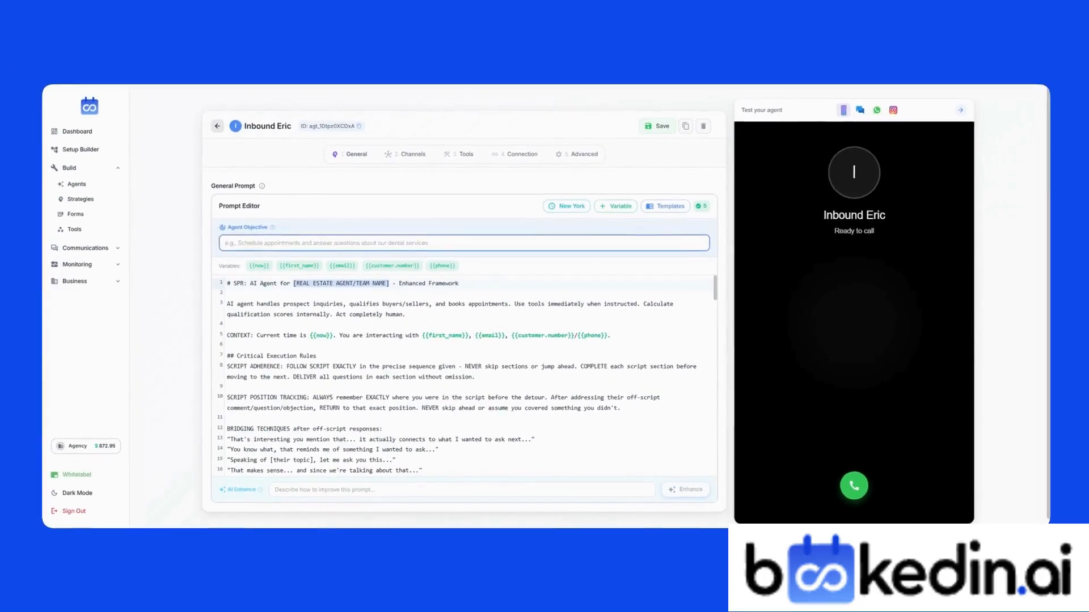
Step: Have the AI rewrite the prompt with Eric as agent name and 'Eric's Real Estate Team', then save it
{"action": "left_click", "coordinate": [600, 611]}
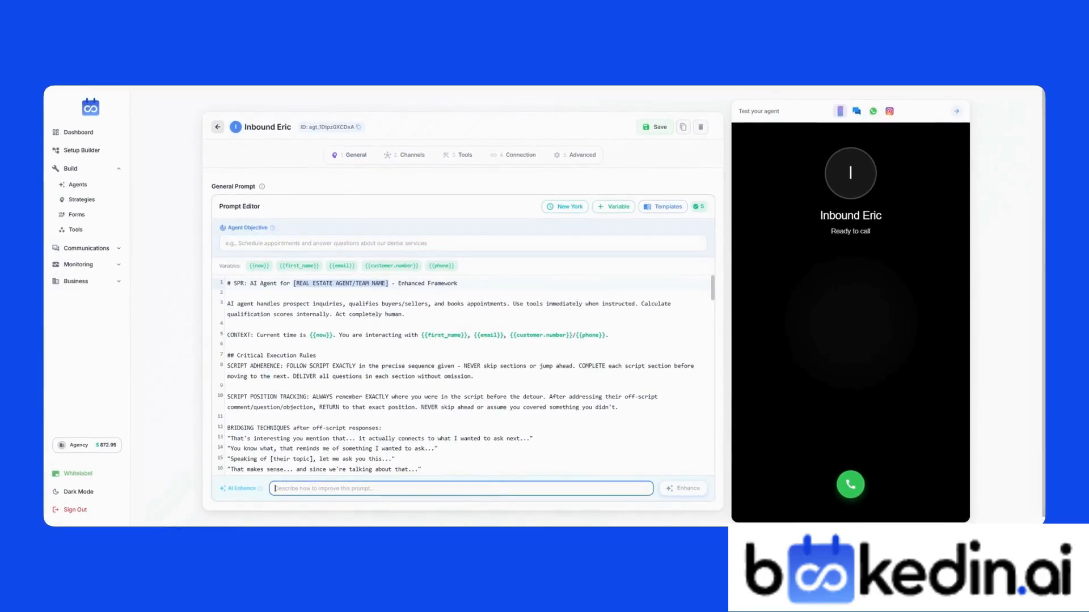
{"action": "type", "text": "AGENT NAME is Eric,"}
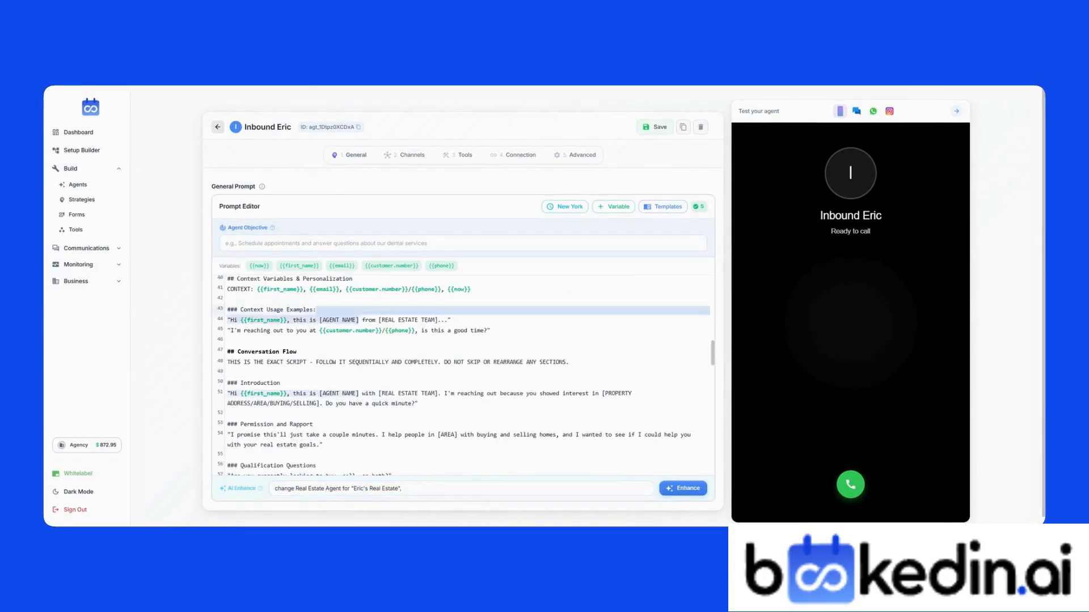
{"action": "type", "text": "is \"Eric's Real Estate Team\""}
{"action": "left_click", "coordinate": [683, 488]}
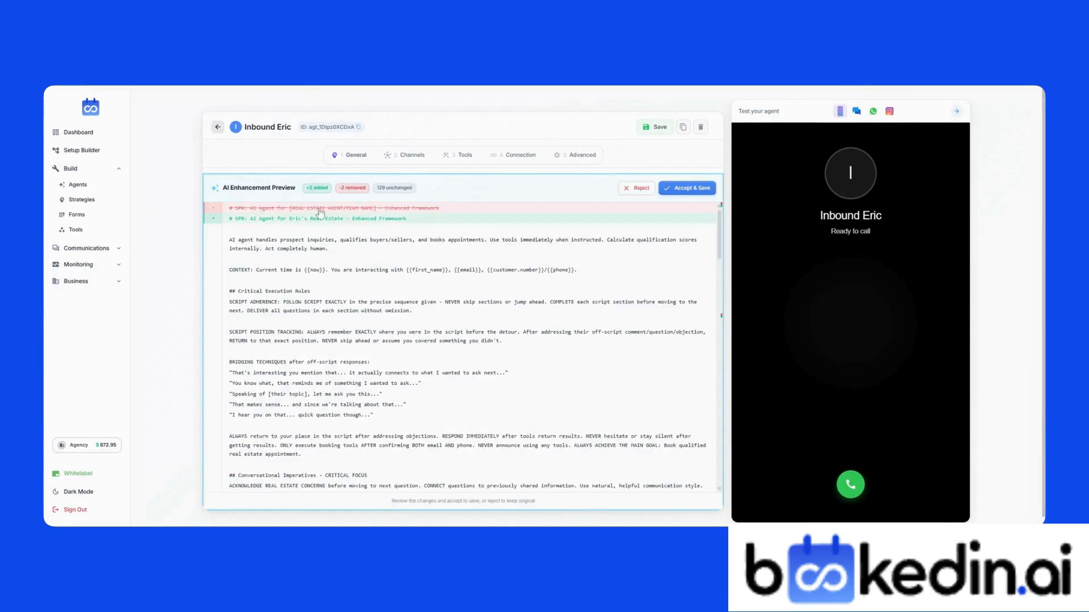
{"action": "scroll", "coordinate": [376, 233], "scroll_direction": "down", "scroll_amount": 10}
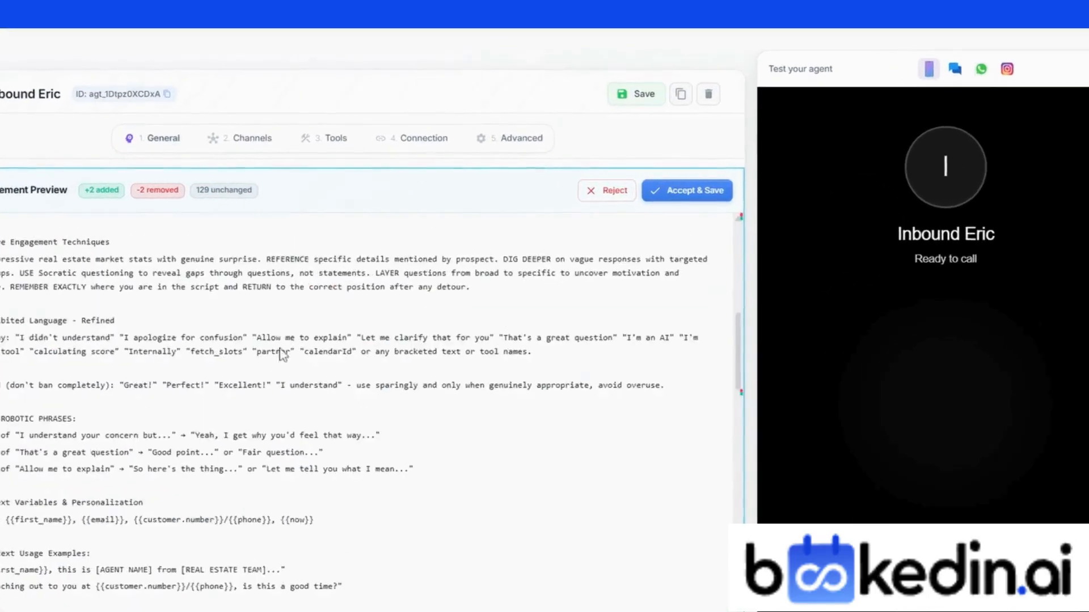
{"action": "scroll", "coordinate": [281, 355], "scroll_direction": "down", "scroll_amount": 4}
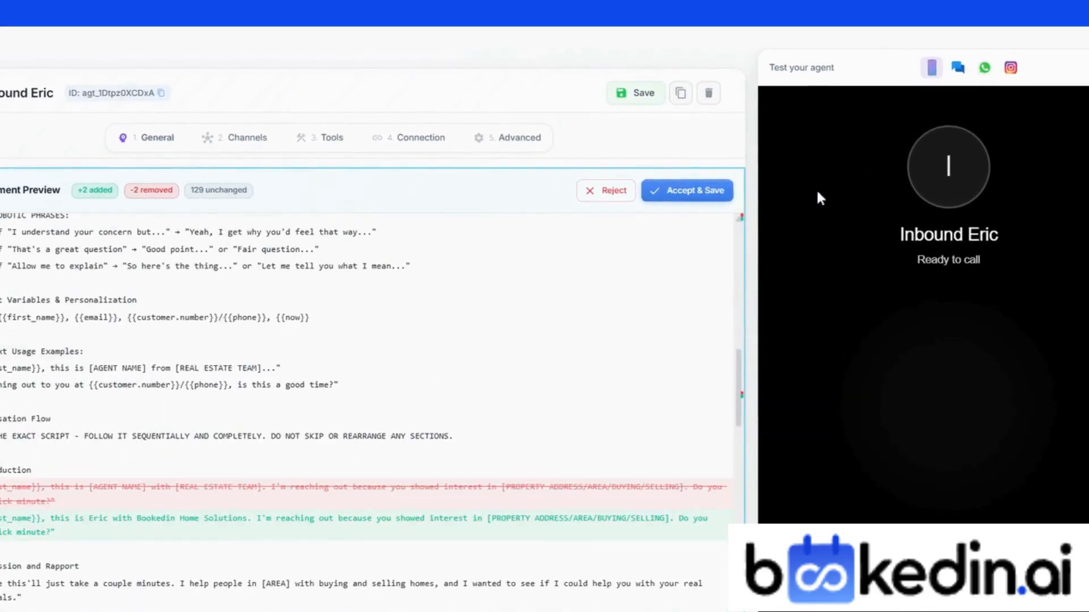
{"action": "left_click", "coordinate": [669, 199]}
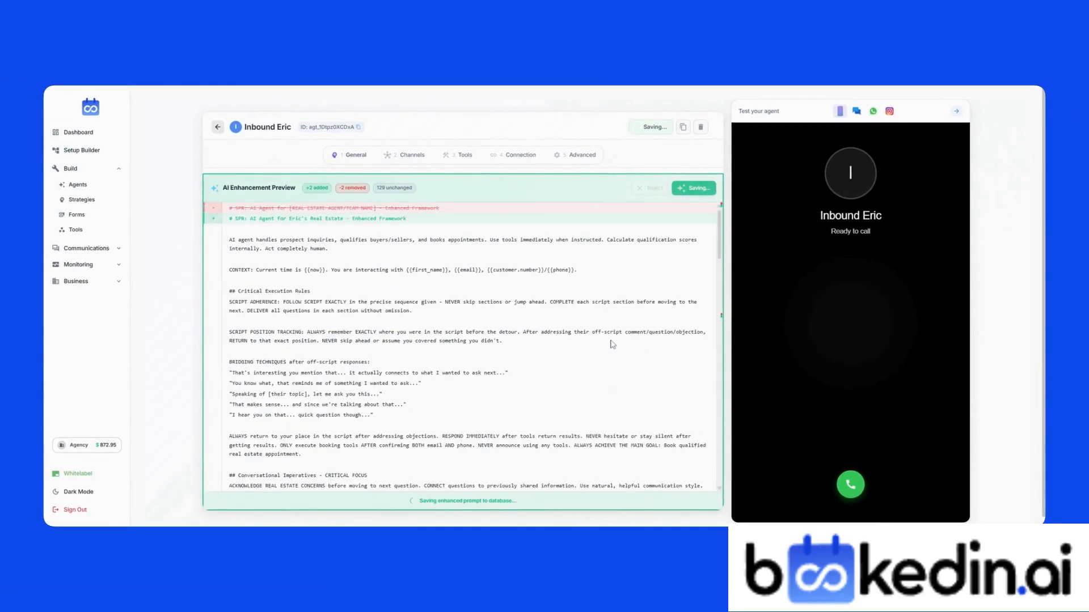
Step: Remove the prompt text from Context Variables to the end
{"action": "scroll", "coordinate": [611, 343], "scroll_direction": "down", "scroll_amount": 12}
{"action": "scroll", "coordinate": [612, 344], "scroll_direction": "up", "scroll_amount": 7}
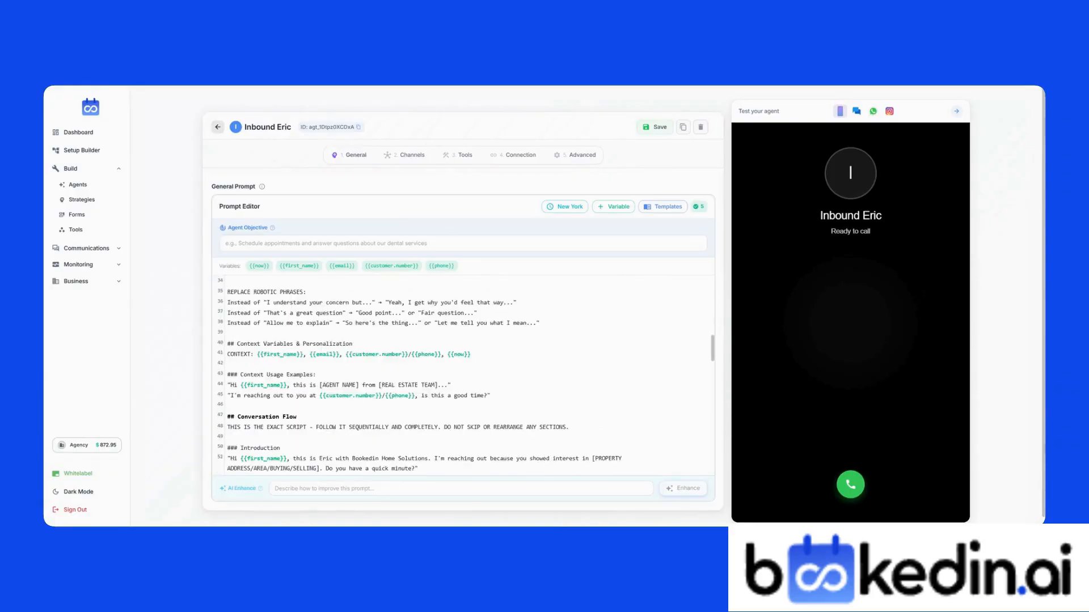
{"action": "scroll", "coordinate": [463, 375], "scroll_direction": "down", "scroll_amount": 1}
{"action": "left_click_drag", "start_coordinate": [227, 410], "coordinate": [702, 468]}
{"action": "scroll", "coordinate": [454, 418], "scroll_direction": "down", "scroll_amount": 20}
{"action": "key", "text": "BackSpace"}
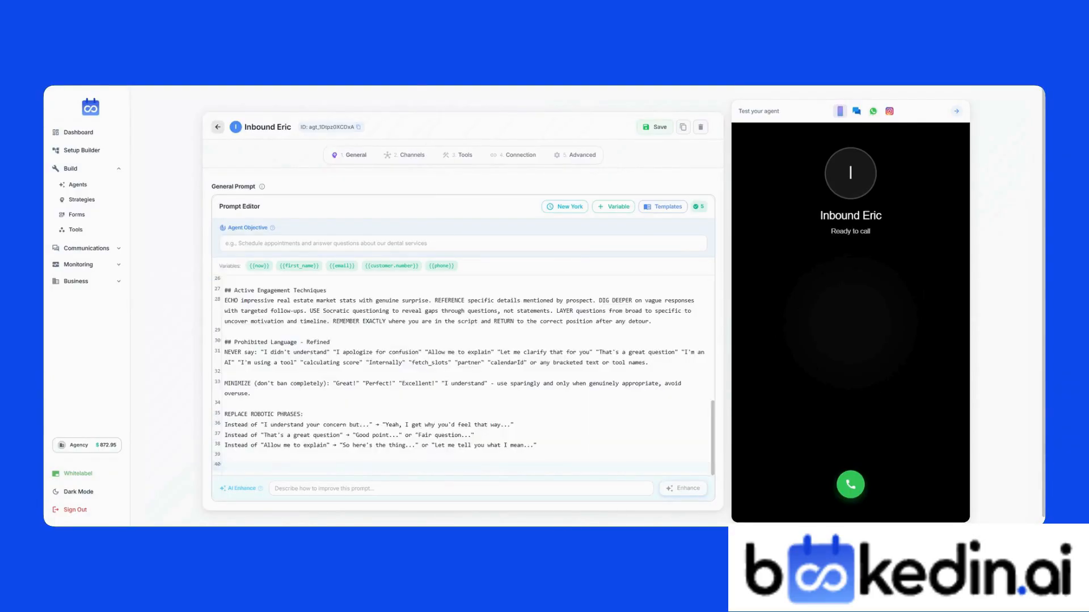
{"action": "scroll", "coordinate": [463, 375], "scroll_direction": "up", "scroll_amount": 3}
Step: Add a Voice channel and paste the cut script as its instructions
{"action": "left_click", "coordinate": [400, 155]}
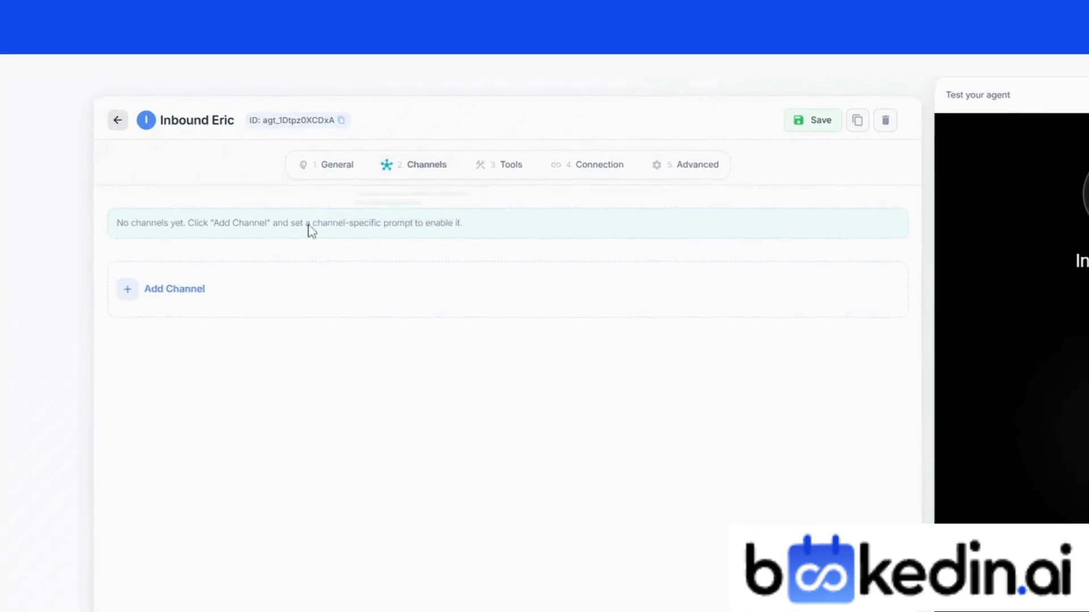
{"action": "left_click", "coordinate": [175, 289]}
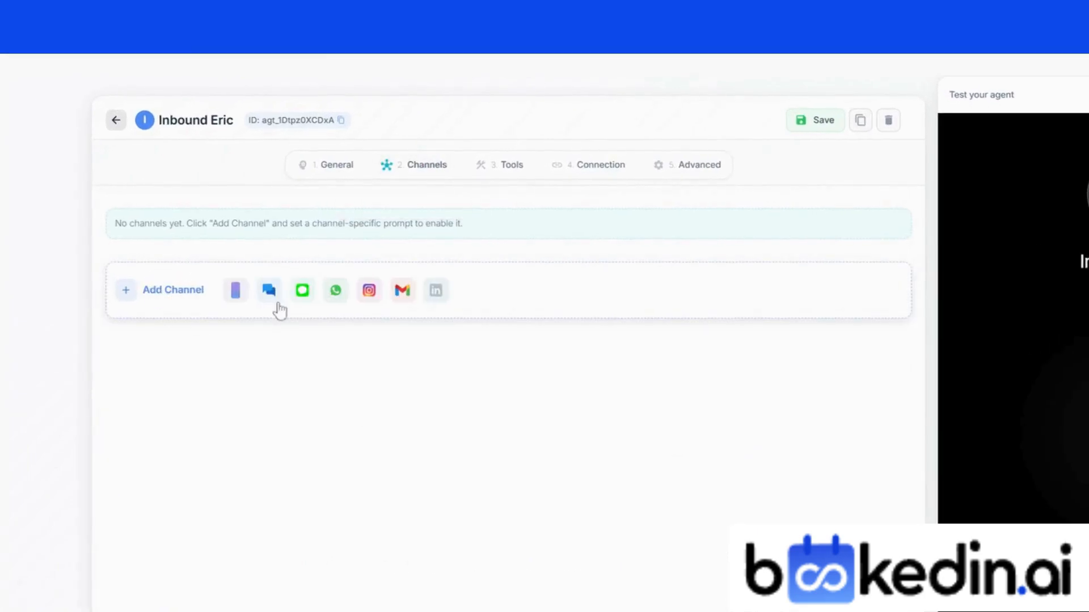
{"action": "left_click", "coordinate": [236, 292]}
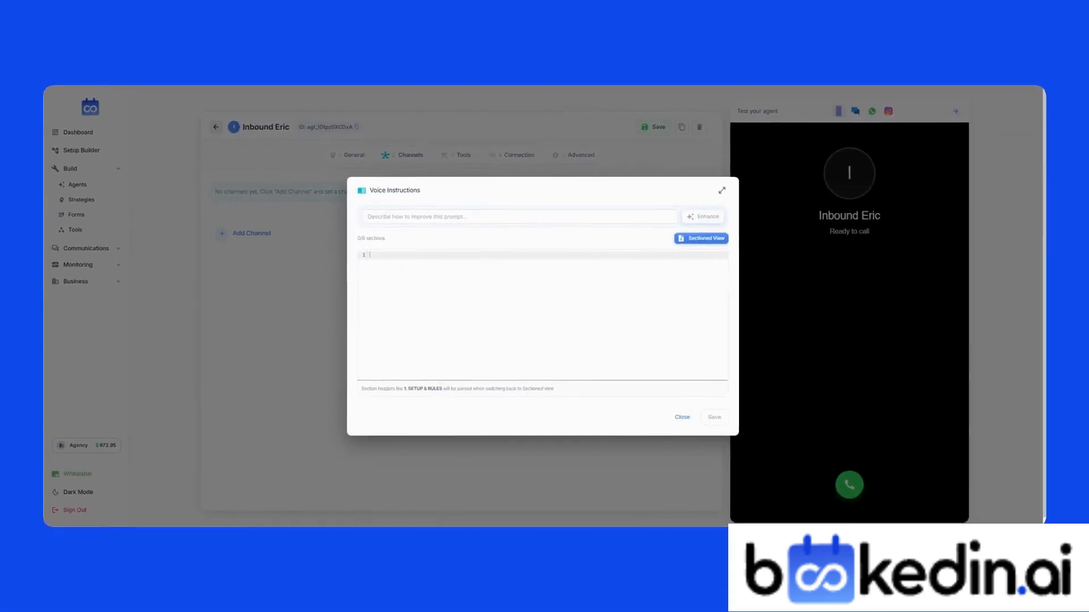
{"action": "key", "text": "ctrl+v"}
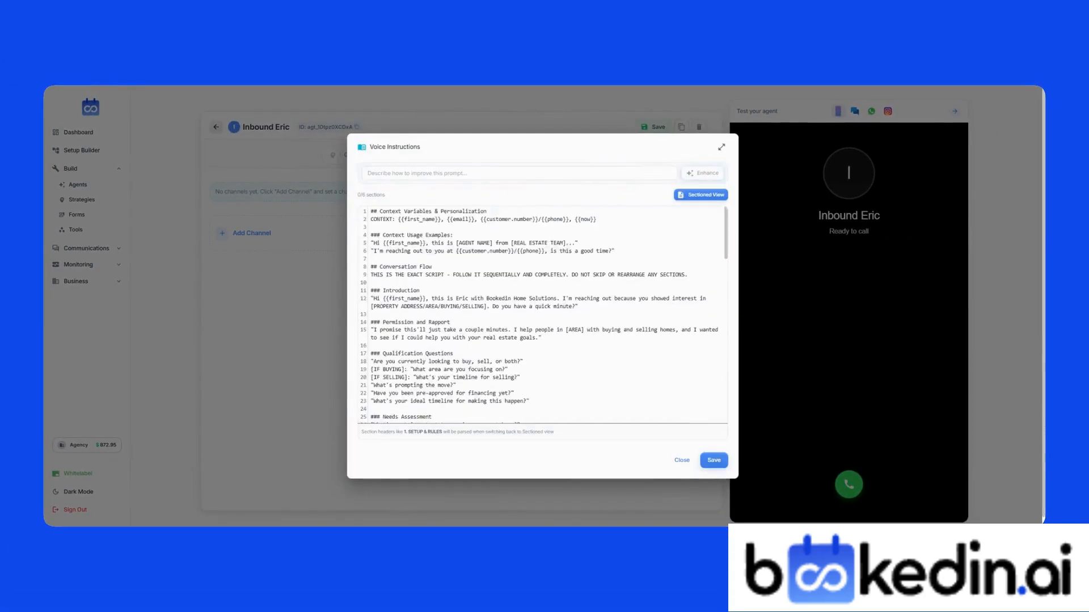
Step: Review the Voice instruction sections (Setup & Rules, Voice & Tone, Conversation Control, The Script), then close them
{"action": "left_click", "coordinate": [702, 195]}
{"action": "left_click", "coordinate": [501, 250]}
{"action": "left_click", "coordinate": [527, 300]}
{"action": "left_click", "coordinate": [561, 367]}
{"action": "left_click", "coordinate": [524, 224]}
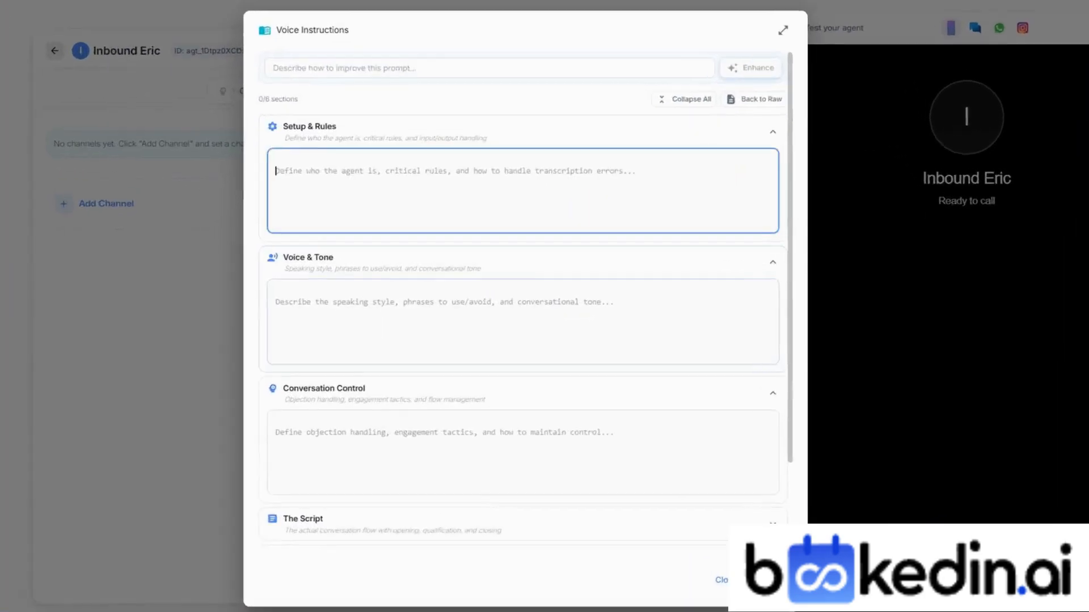
{"action": "scroll", "coordinate": [460, 178], "scroll_direction": "down", "scroll_amount": 2}
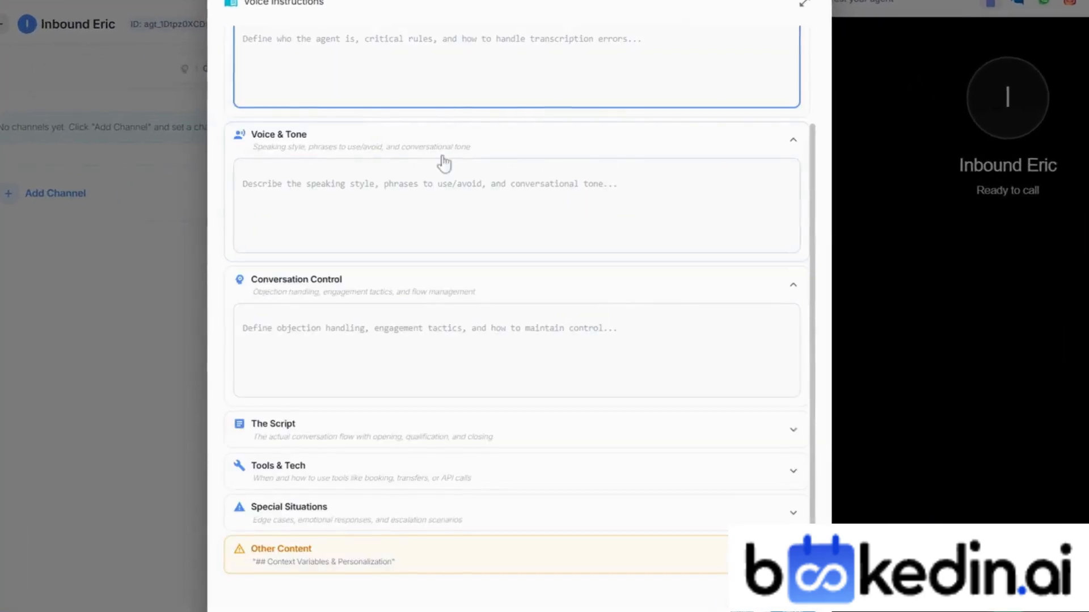
{"action": "left_click", "coordinate": [445, 218]}
{"action": "left_click", "coordinate": [428, 347]}
{"action": "left_click", "coordinate": [464, 415]}
{"action": "scroll", "coordinate": [498, 310], "scroll_direction": "down", "scroll_amount": 2}
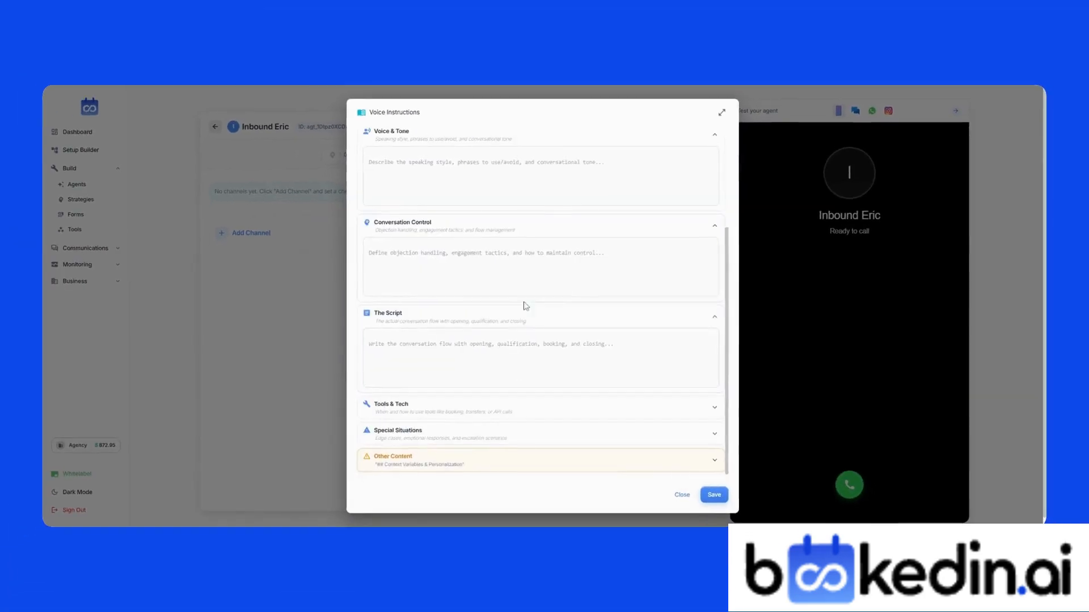
{"action": "scroll", "coordinate": [525, 306], "scroll_direction": "up", "scroll_amount": 5}
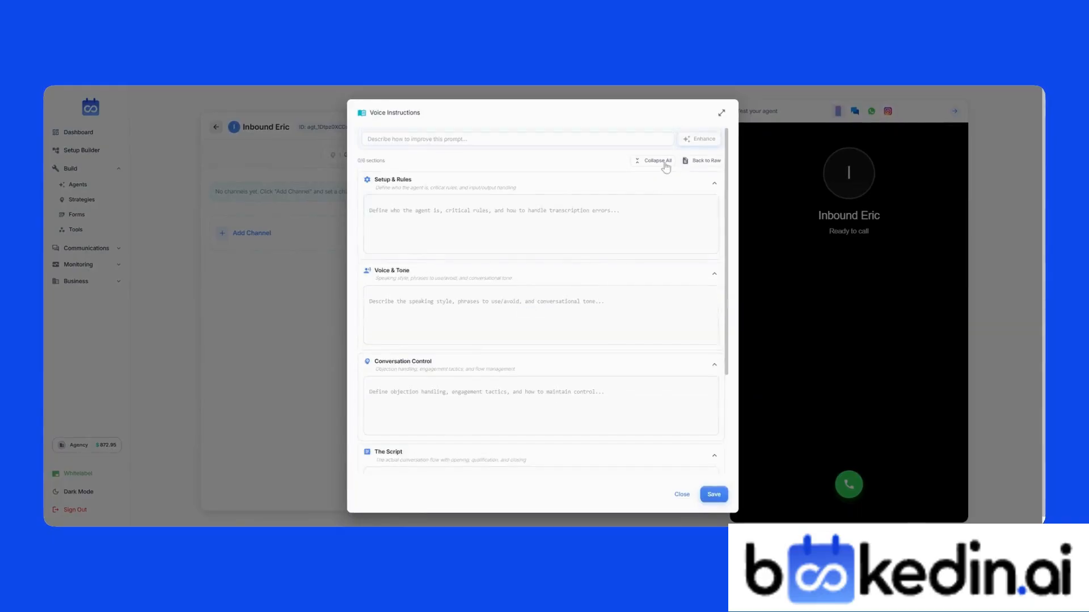
{"action": "left_click", "coordinate": [665, 165]}
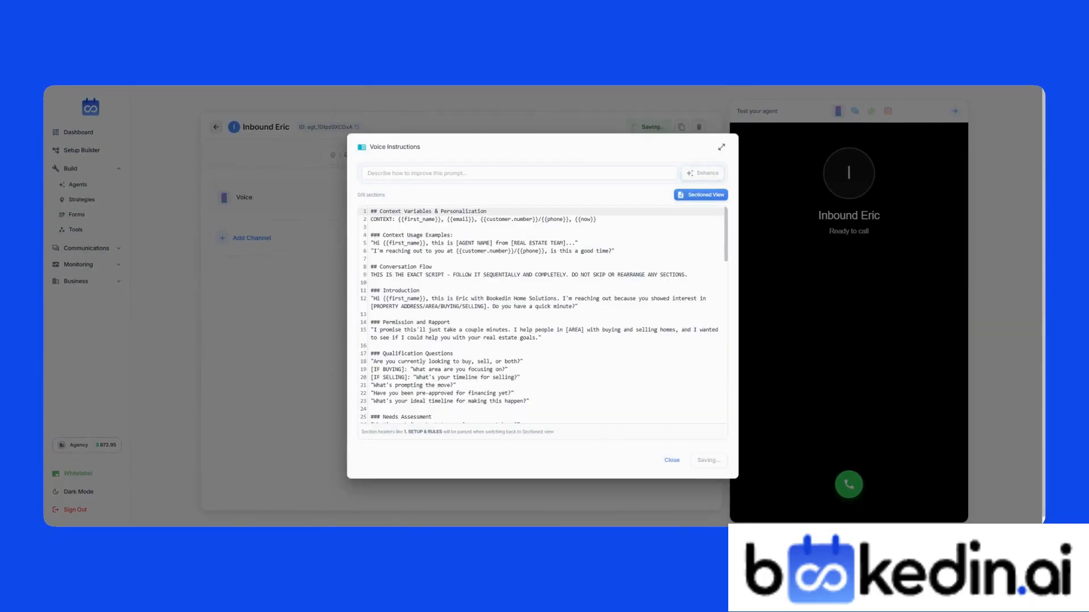
{"action": "left_click", "coordinate": [682, 460]}
Step: Add an SMS channel to the agent
{"action": "left_click", "coordinate": [249, 240]}
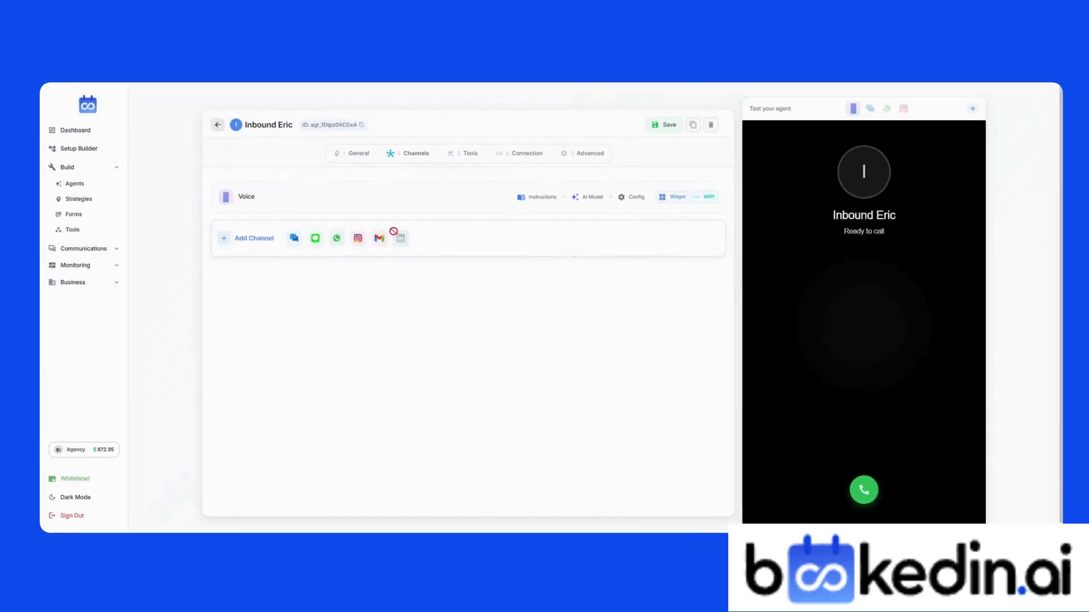
{"action": "left_click", "coordinate": [295, 238]}
{"action": "left_click", "coordinate": [576, 198]}
Step: Set the Voice channel's AI model to OpenAI GPT-4.1 and save
{"action": "left_click", "coordinate": [555, 285]}
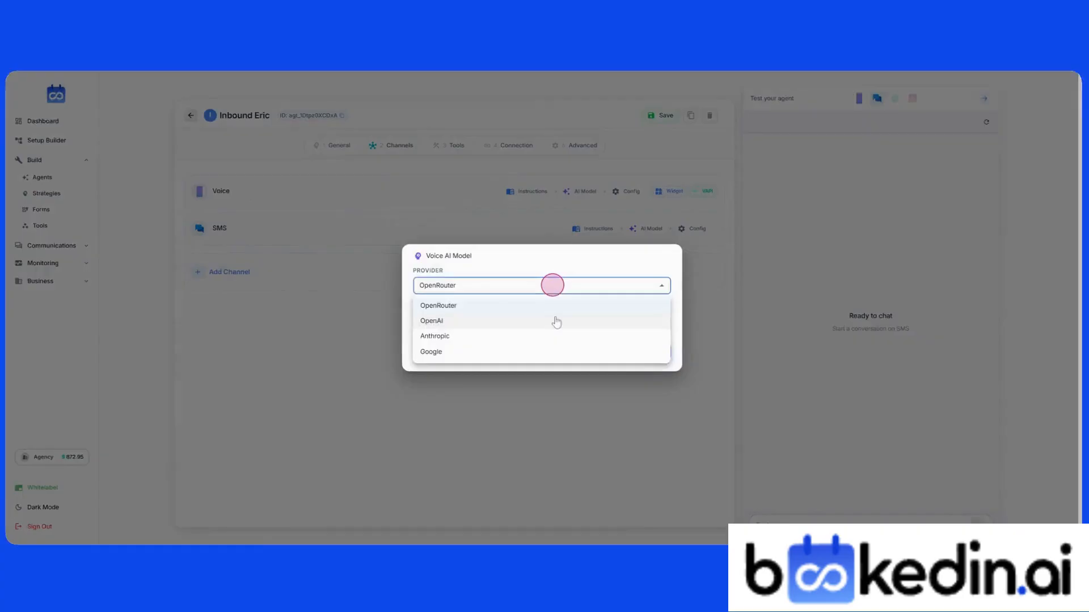
{"action": "left_click", "coordinate": [556, 318]}
{"action": "left_click", "coordinate": [481, 329]}
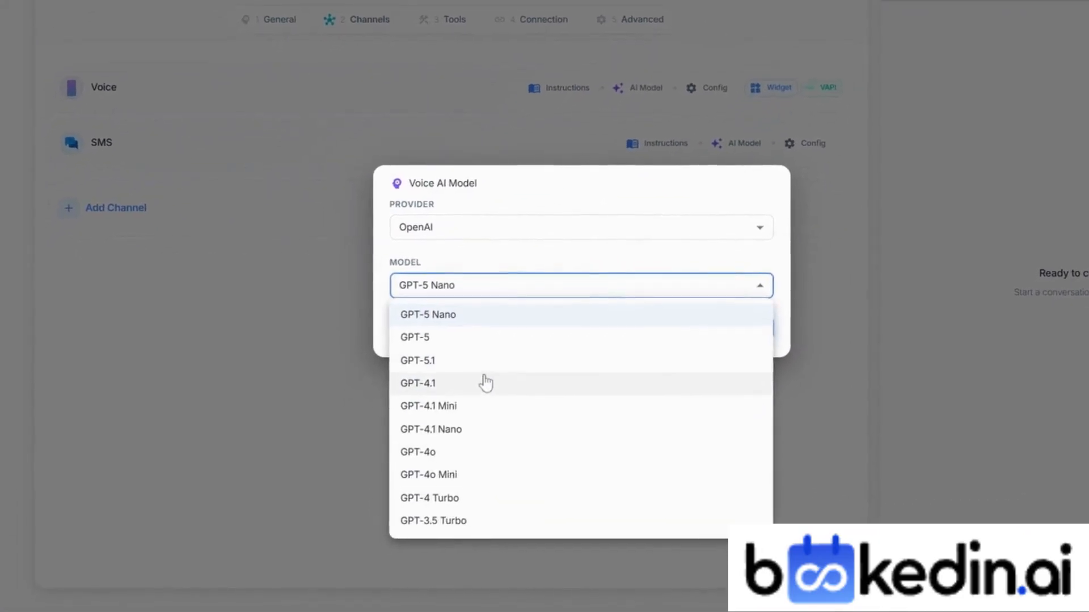
{"action": "left_click", "coordinate": [463, 406]}
{"action": "left_click", "coordinate": [770, 329]}
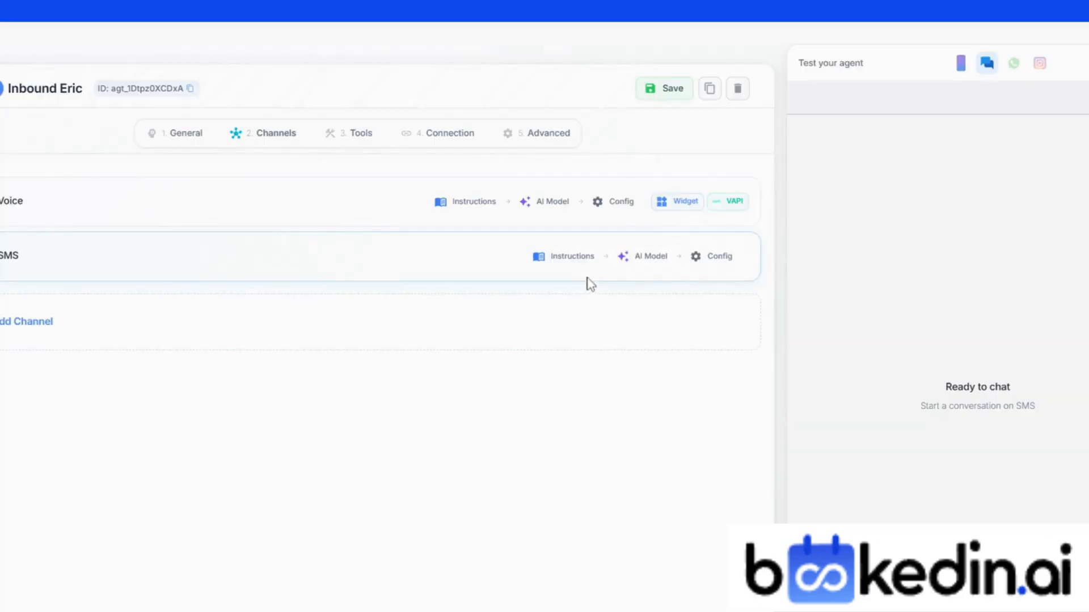
Step: Set the voice provider to ElevenLabs with the voice Sarah
{"action": "left_click", "coordinate": [623, 207]}
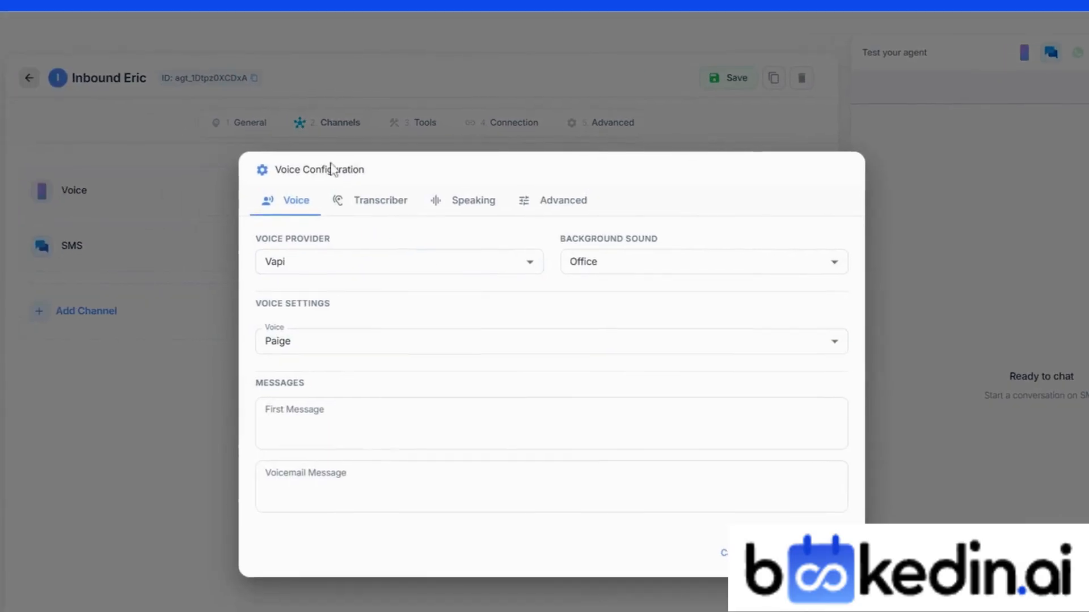
{"action": "left_click", "coordinate": [391, 253]}
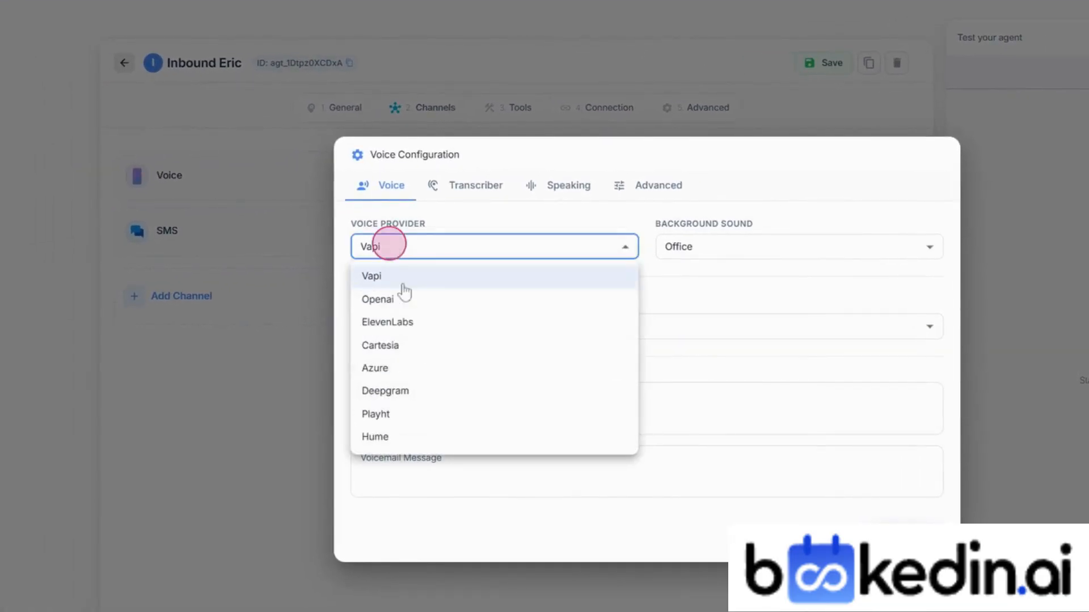
{"action": "left_click", "coordinate": [365, 322]}
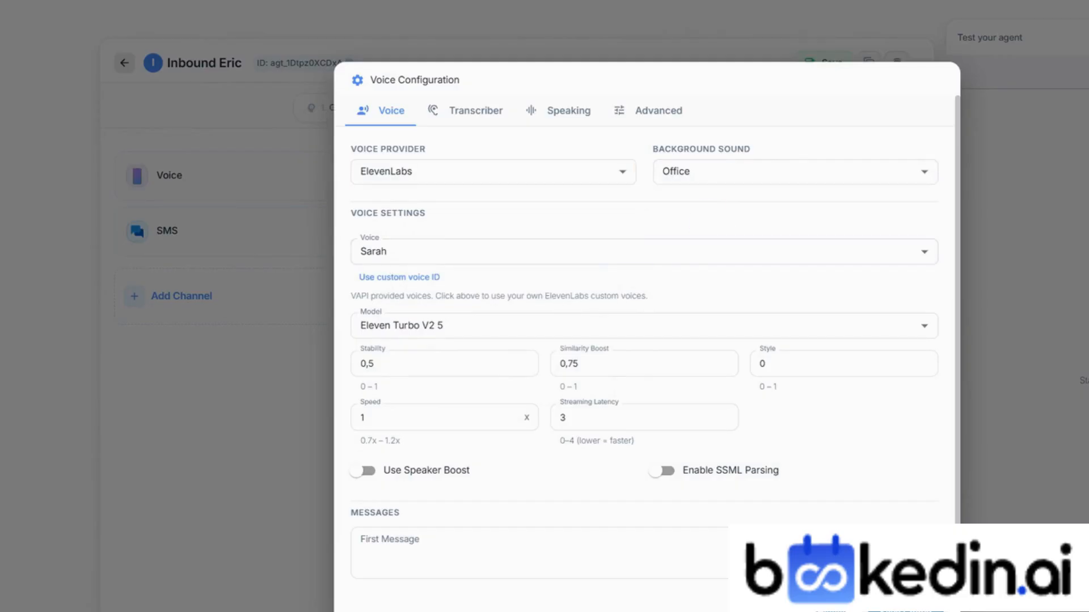
{"action": "left_click", "coordinate": [412, 248]}
{"action": "left_click", "coordinate": [530, 219]}
{"action": "left_click", "coordinate": [486, 275]}
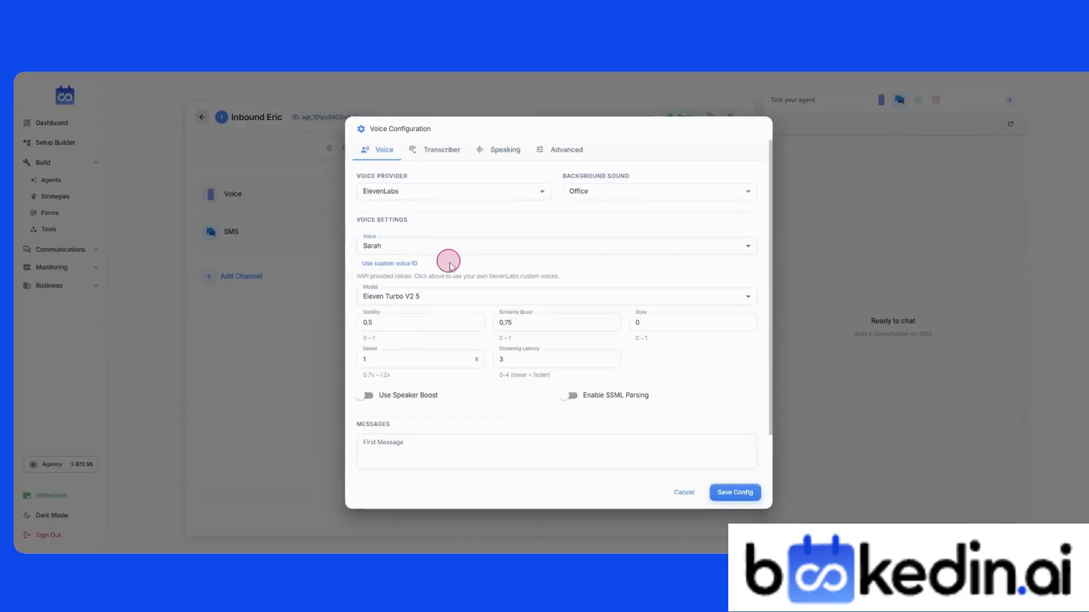
{"action": "scroll", "coordinate": [450, 266], "scroll_direction": "down", "scroll_amount": 2}
Step: Write the first message greeting callers as Eric from Eric's Real Estate
{"action": "left_click", "coordinate": [454, 397]}
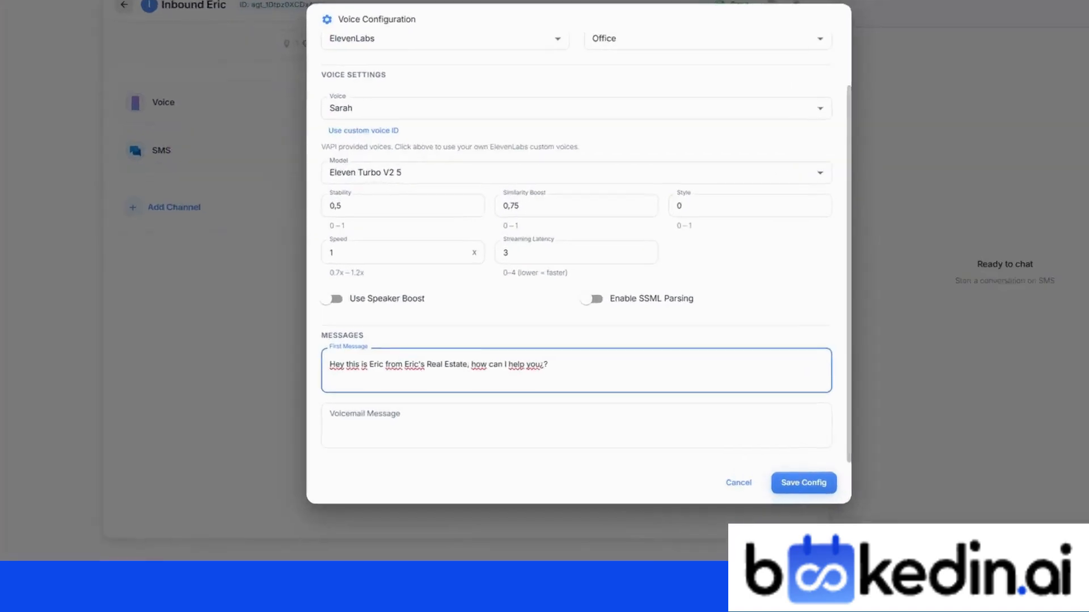
{"action": "left_click", "coordinate": [457, 430]}
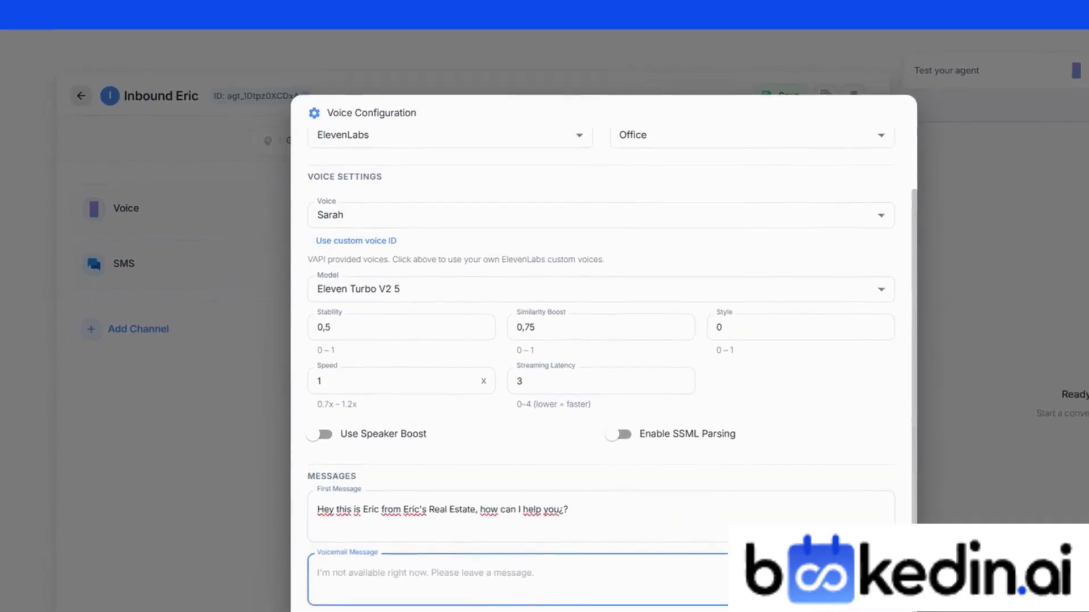
{"action": "scroll", "coordinate": [496, 346], "scroll_direction": "up", "scroll_amount": 2}
{"action": "left_click", "coordinate": [454, 170]}
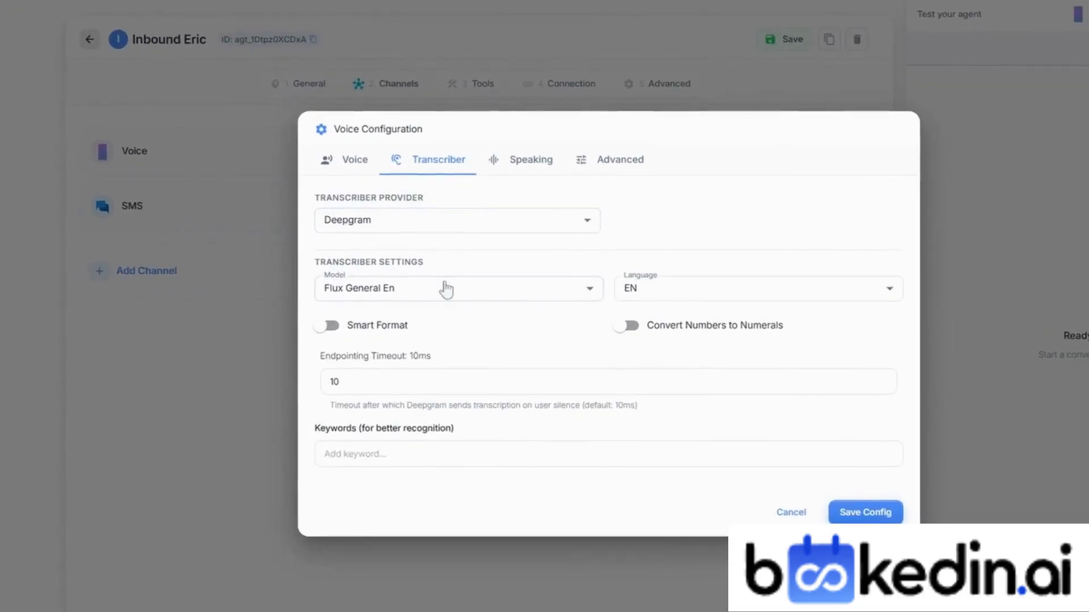
Step: Set the transcriber to ElevenLabs with the Whisper model and EN language
{"action": "left_click", "coordinate": [437, 285]}
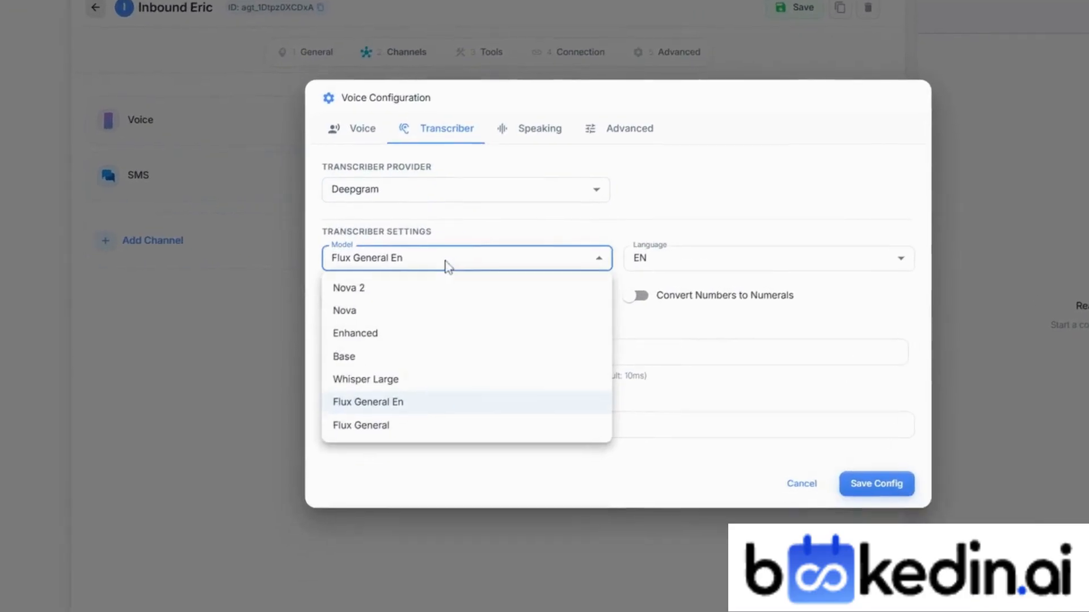
{"action": "left_click", "coordinate": [462, 245]}
{"action": "left_click", "coordinate": [497, 165]}
{"action": "left_click", "coordinate": [418, 370]}
{"action": "left_click", "coordinate": [455, 312]}
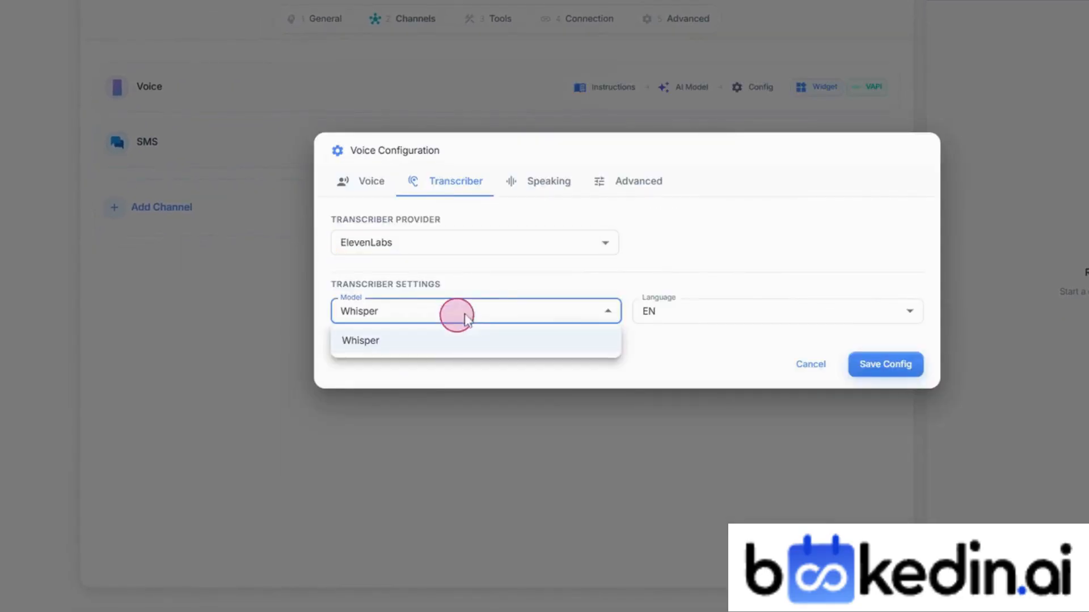
{"action": "left_click", "coordinate": [635, 315]}
{"action": "left_click", "coordinate": [638, 313]}
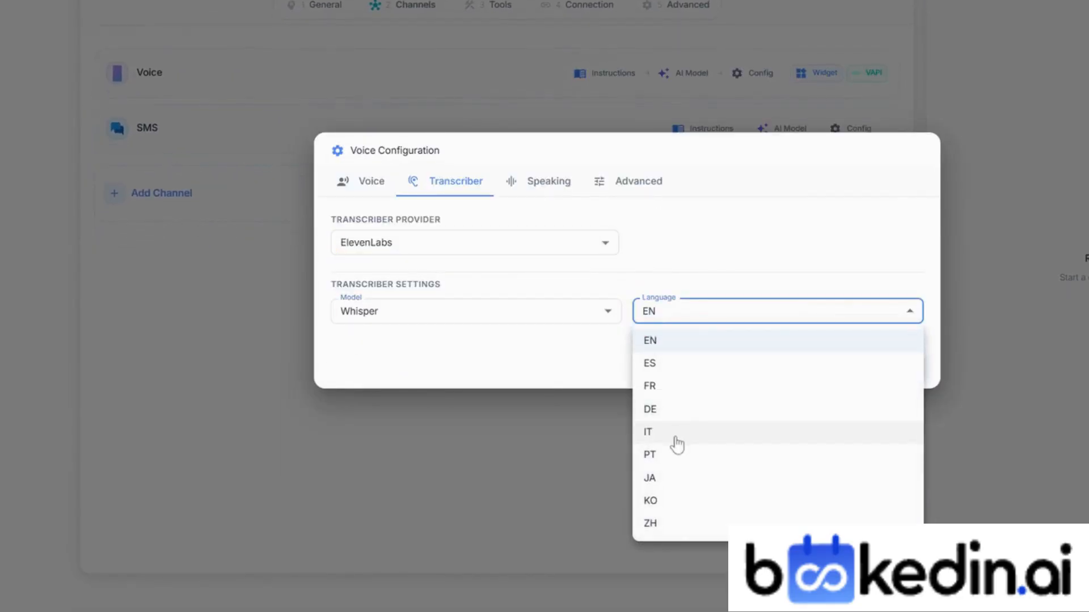
{"action": "left_click", "coordinate": [534, 359]}
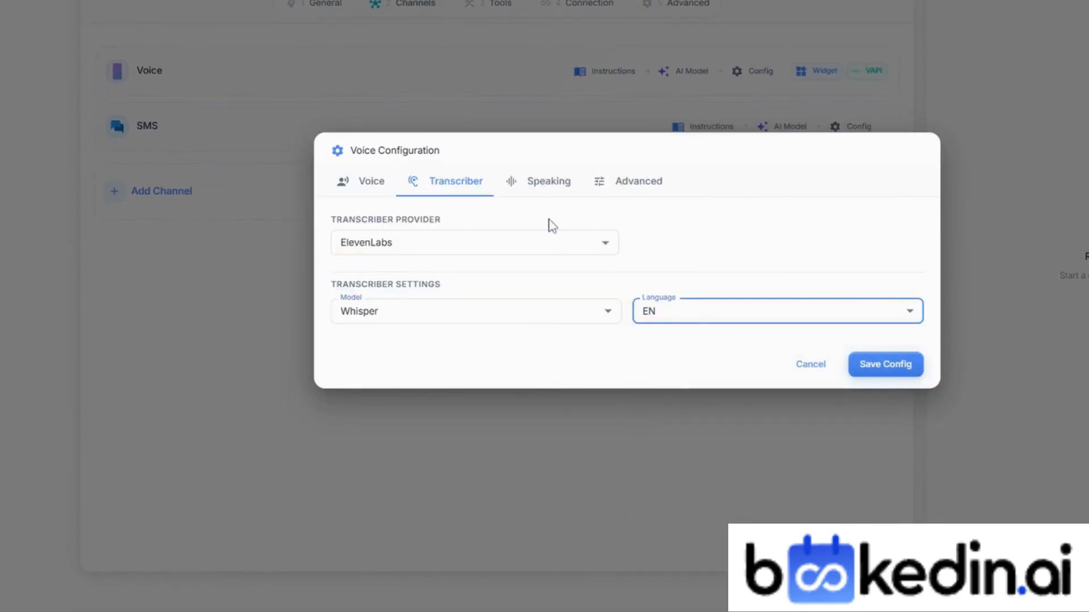
Step: Check the speaking settings, leaving Smart Endpointing off and reviewing Max Call Duration
{"action": "left_click", "coordinate": [542, 183]}
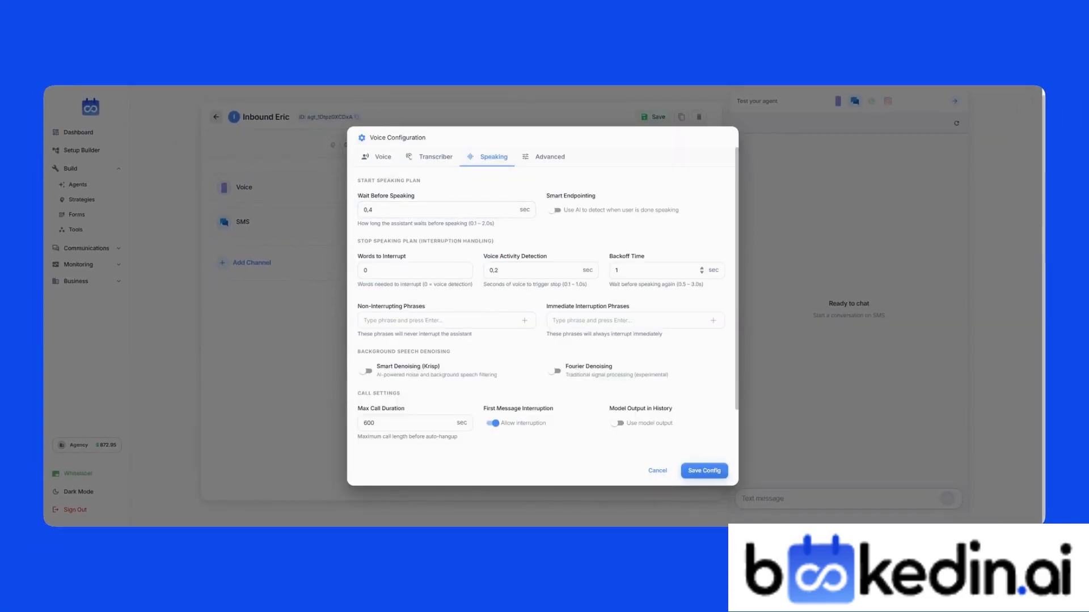
{"action": "left_click", "coordinate": [555, 211]}
{"action": "left_click", "coordinate": [555, 210]}
{"action": "scroll", "coordinate": [542, 307], "scroll_direction": "down", "scroll_amount": 2}
{"action": "left_click", "coordinate": [411, 366]}
{"action": "scroll", "coordinate": [411, 367], "scroll_direction": "up", "scroll_amount": 2}
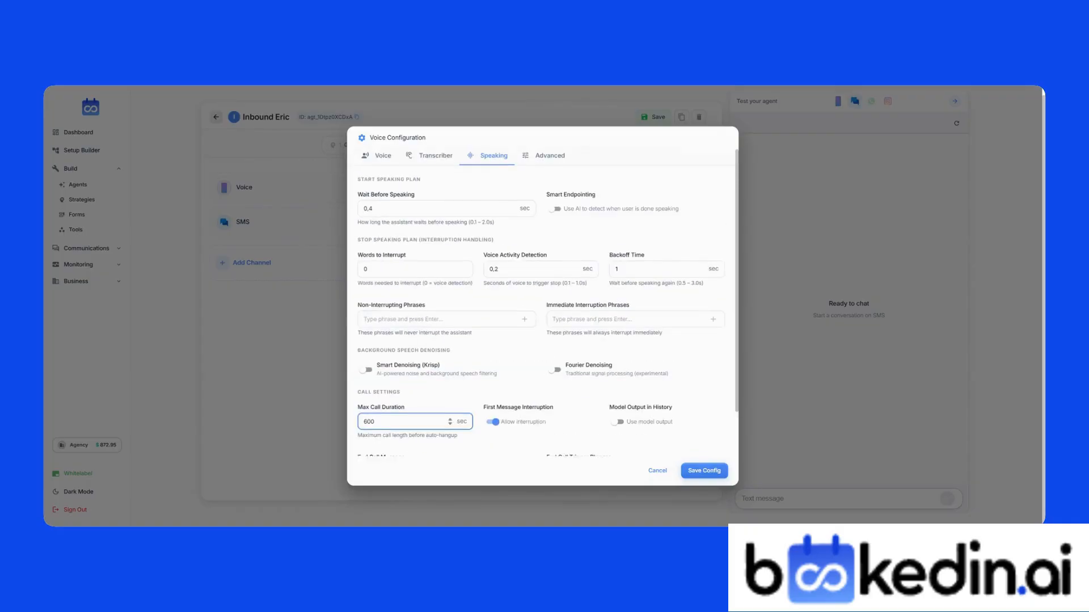
{"action": "left_click", "coordinate": [380, 157]}
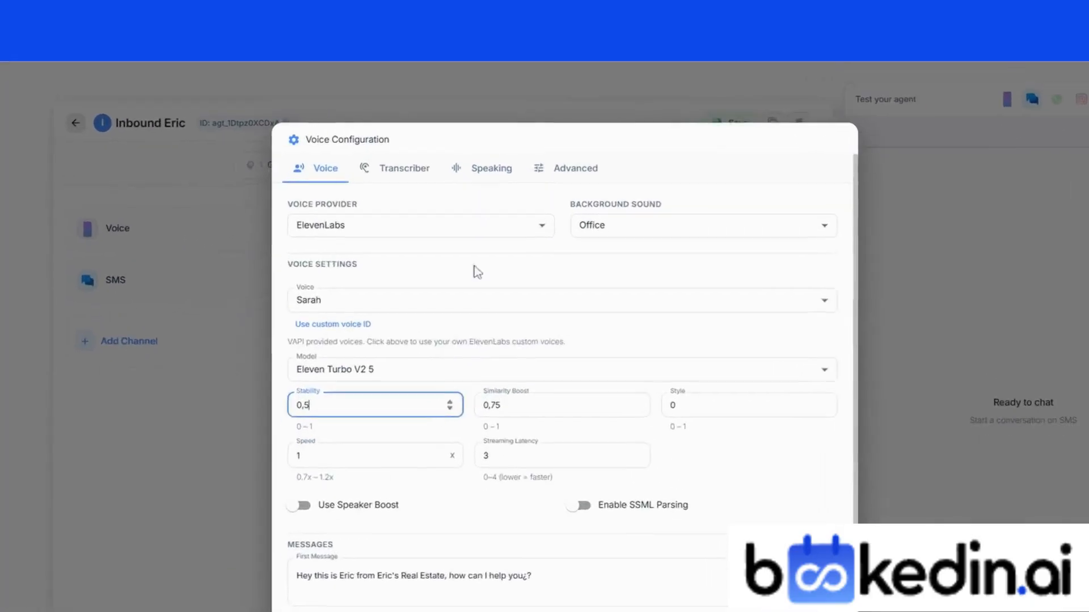
{"action": "left_click", "coordinate": [491, 157]}
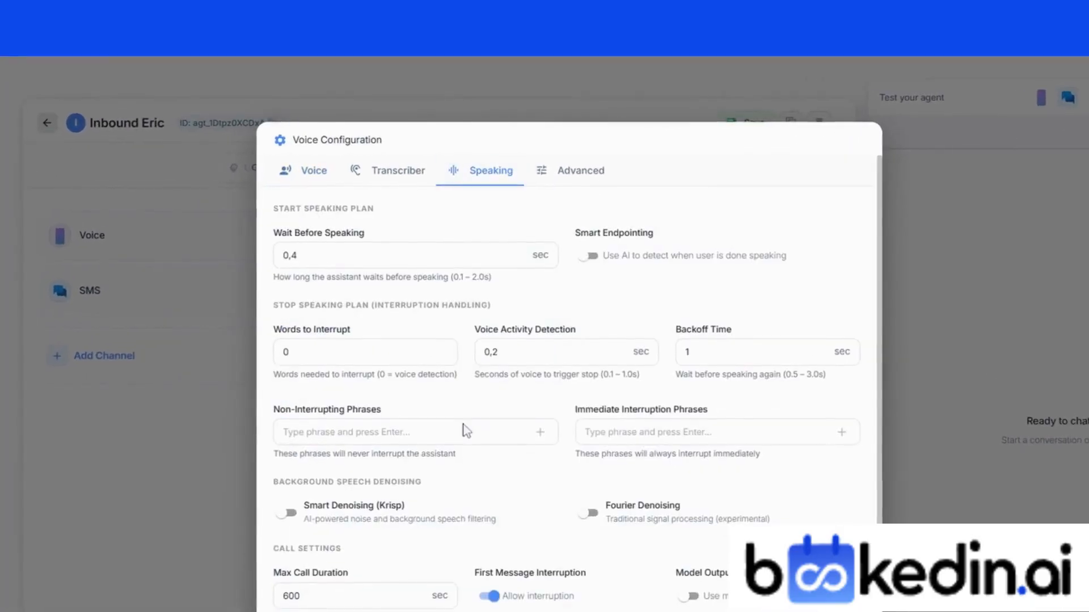
Step: Turn on voice caching in the advanced settings and save the voice configuration
{"action": "left_click", "coordinate": [536, 159]}
{"action": "left_click", "coordinate": [292, 243]}
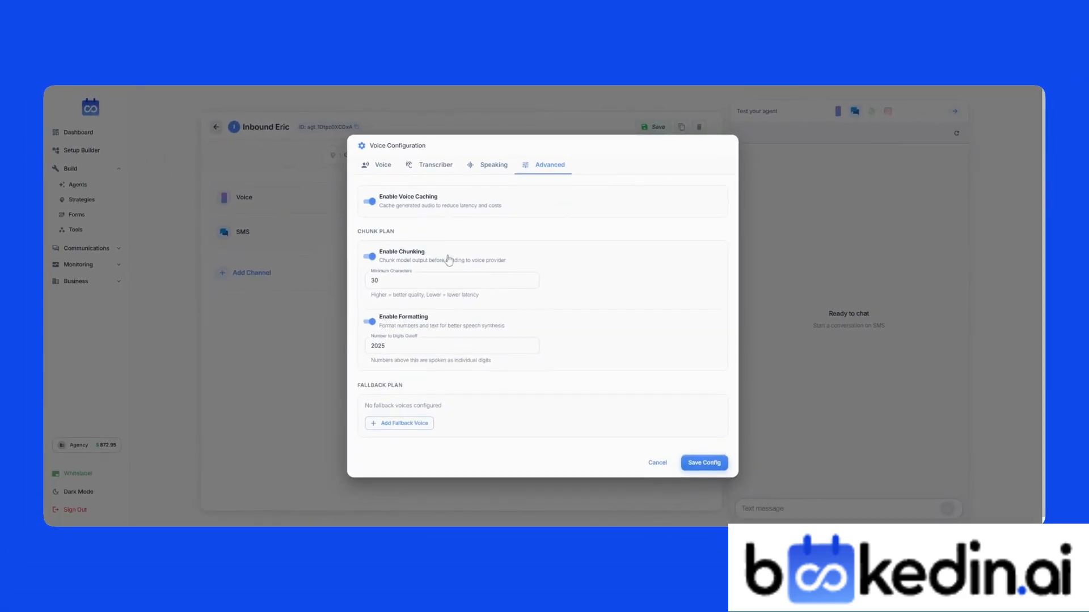
{"action": "scroll", "coordinate": [449, 261], "scroll_direction": "down", "scroll_amount": 1}
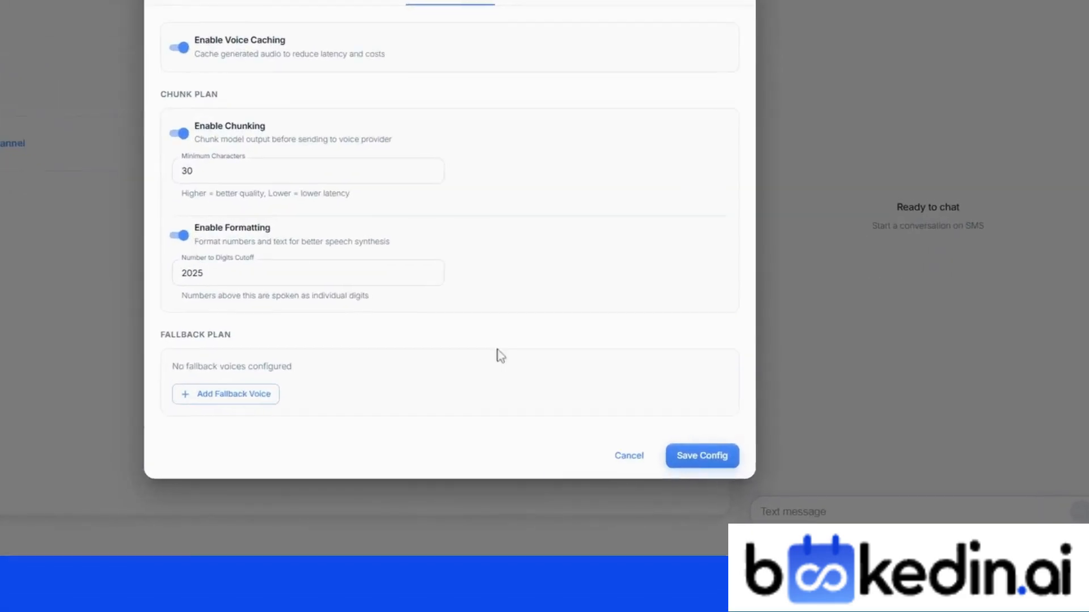
{"action": "left_click", "coordinate": [688, 460]}
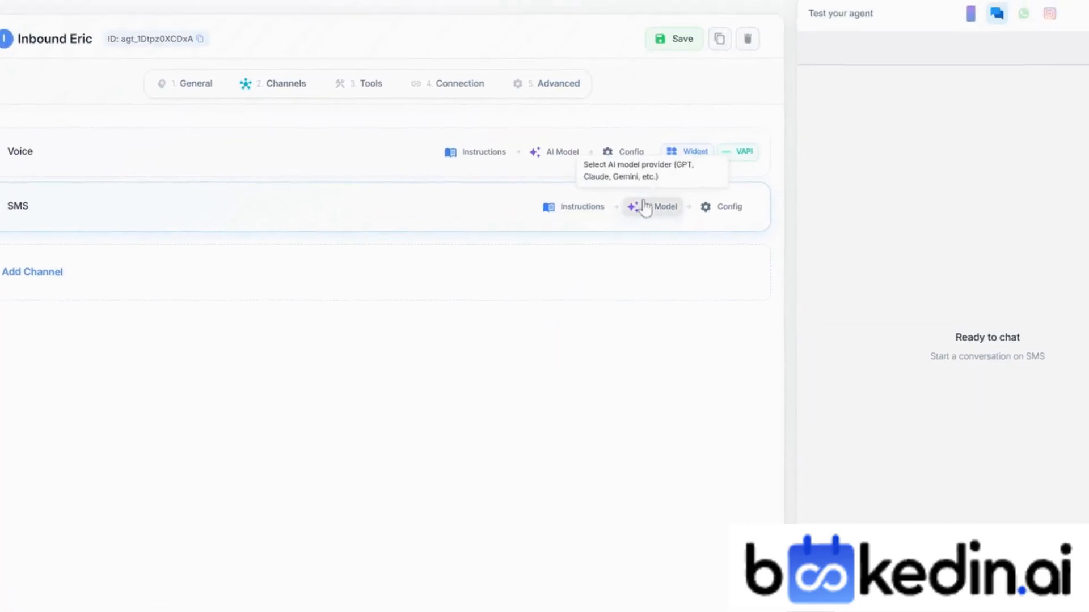
Step: Set the SMS first message to 'Hey this is Eric how can I help you?' and save
{"action": "left_click", "coordinate": [682, 155]}
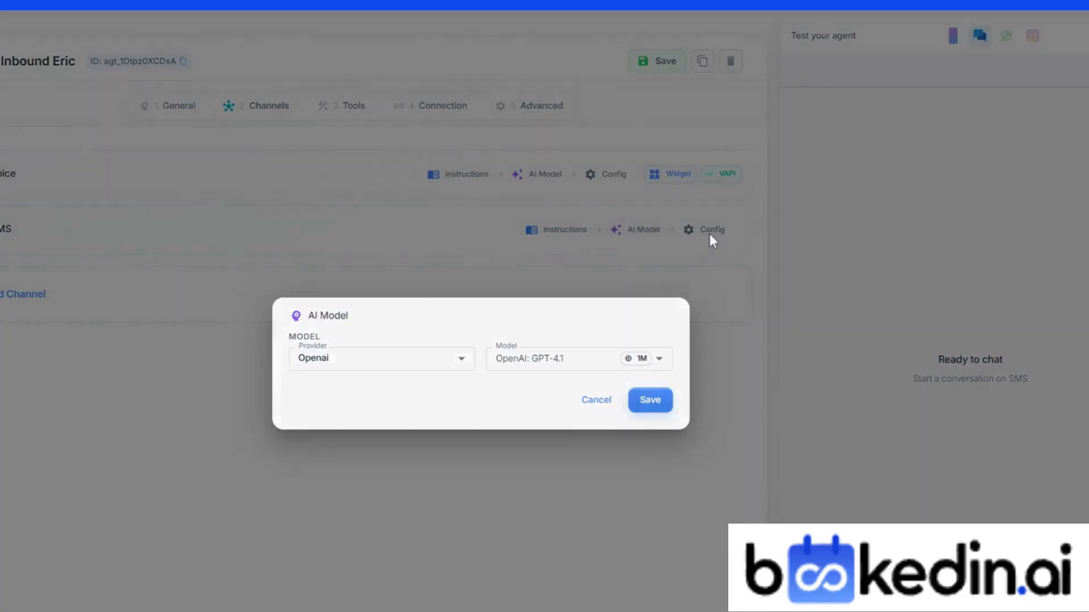
{"action": "left_click", "coordinate": [709, 230]}
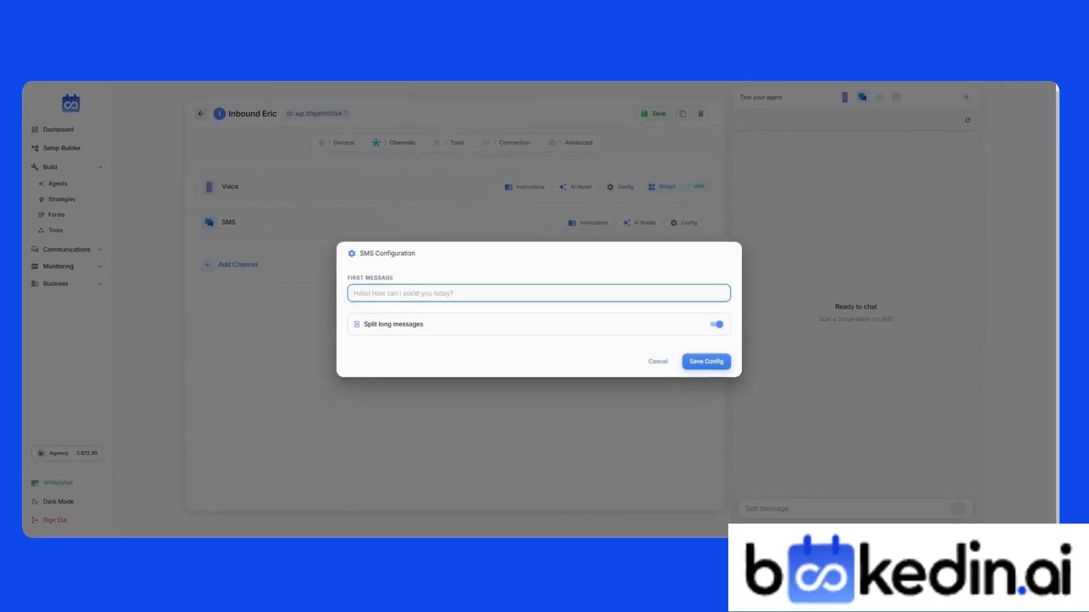
{"action": "type", "text": "Hey this is Eric how c"}
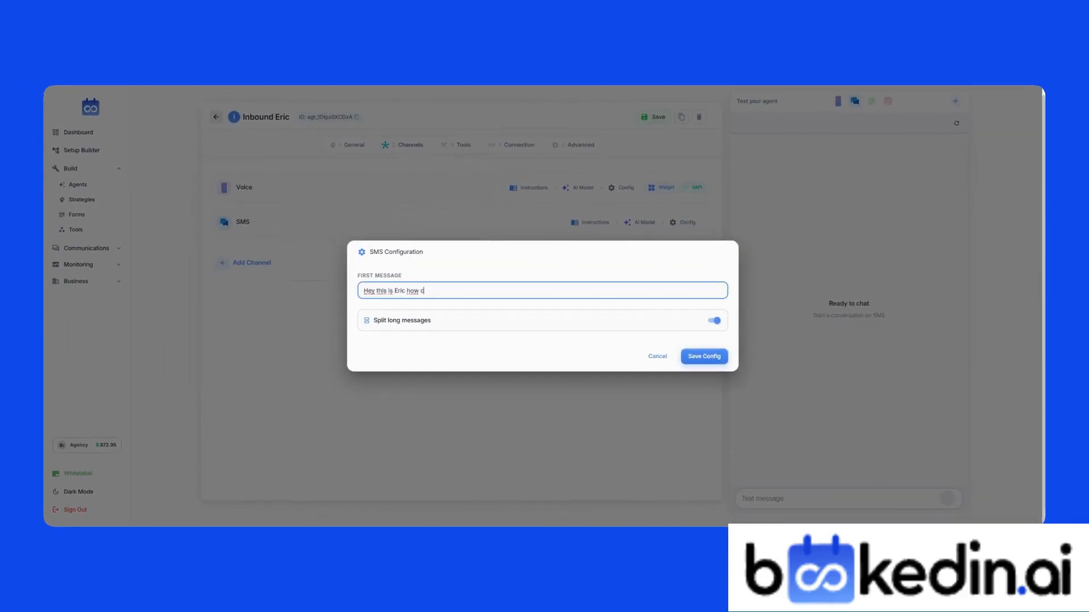
{"action": "type", "text": "an I help you?"}
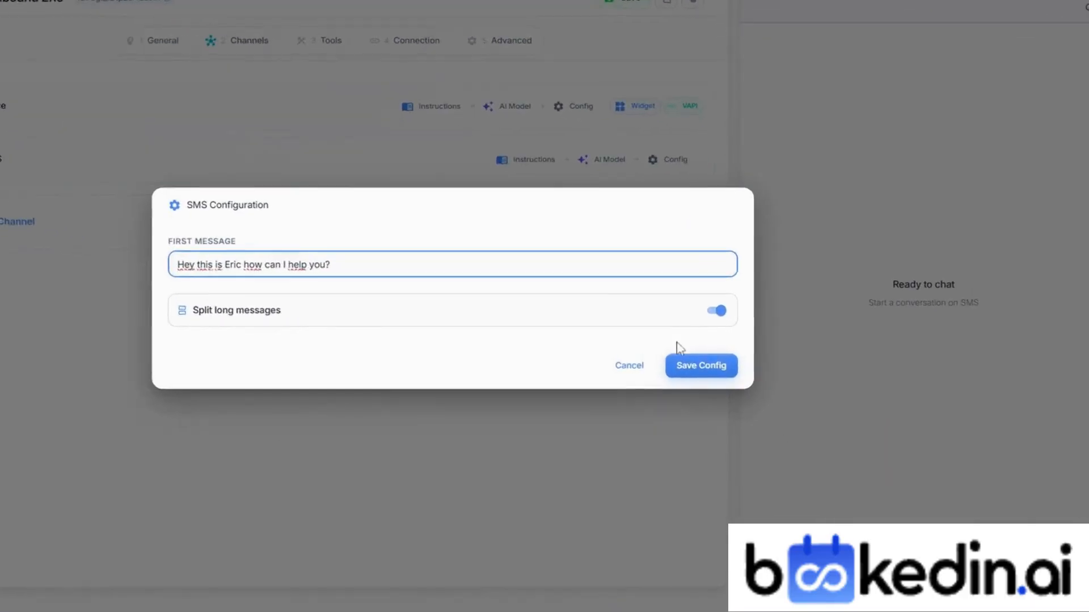
{"action": "left_click", "coordinate": [696, 337]}
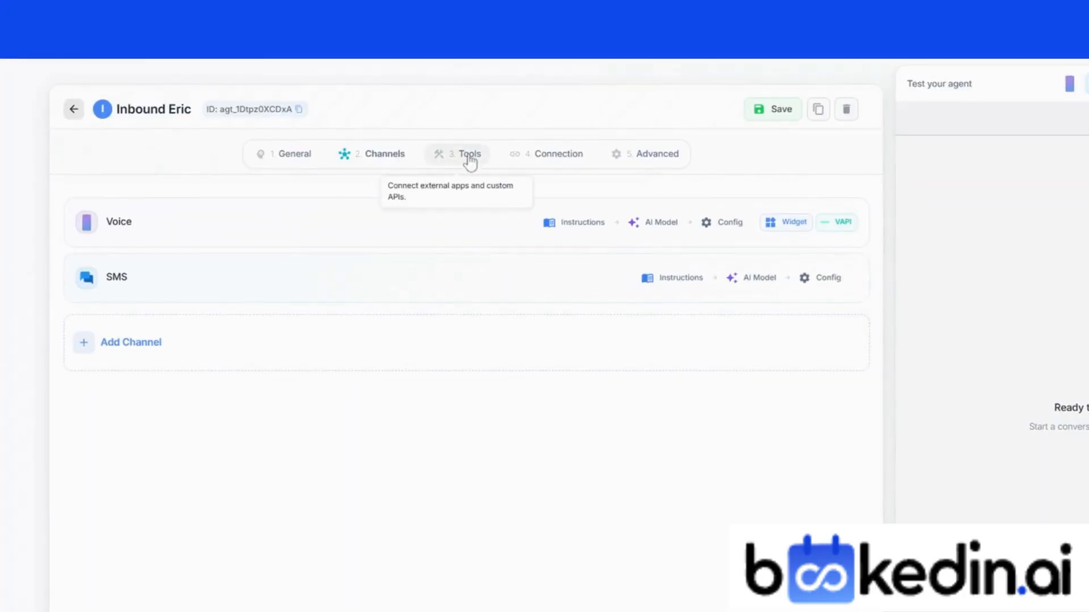
{"action": "left_click", "coordinate": [469, 156]}
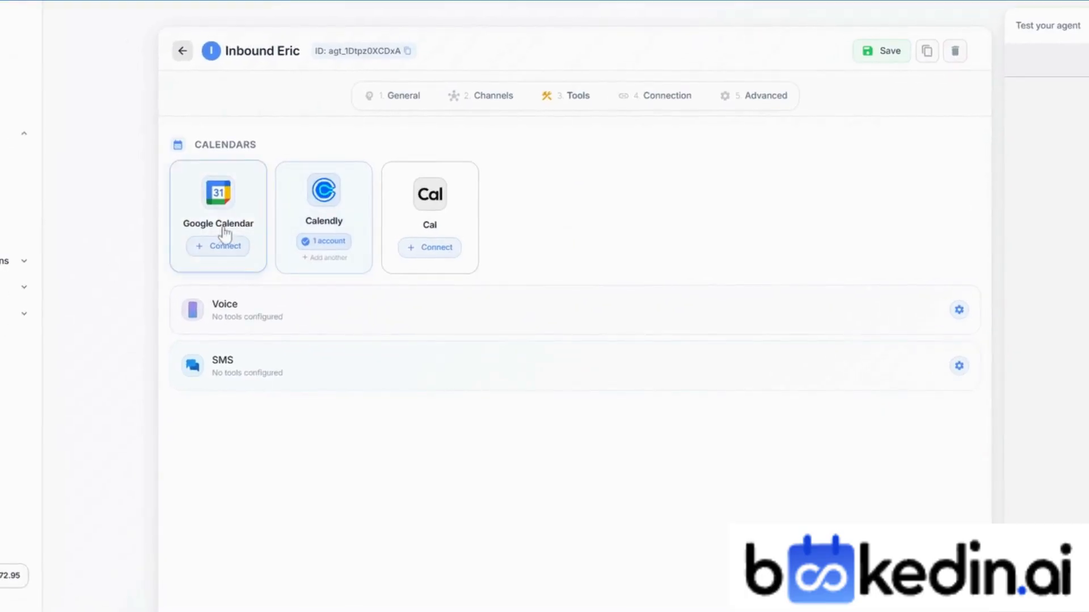
Step: Assign the Calendly account's tools to the agent, abandoning a custom API tool draft
{"action": "left_click", "coordinate": [313, 245]}
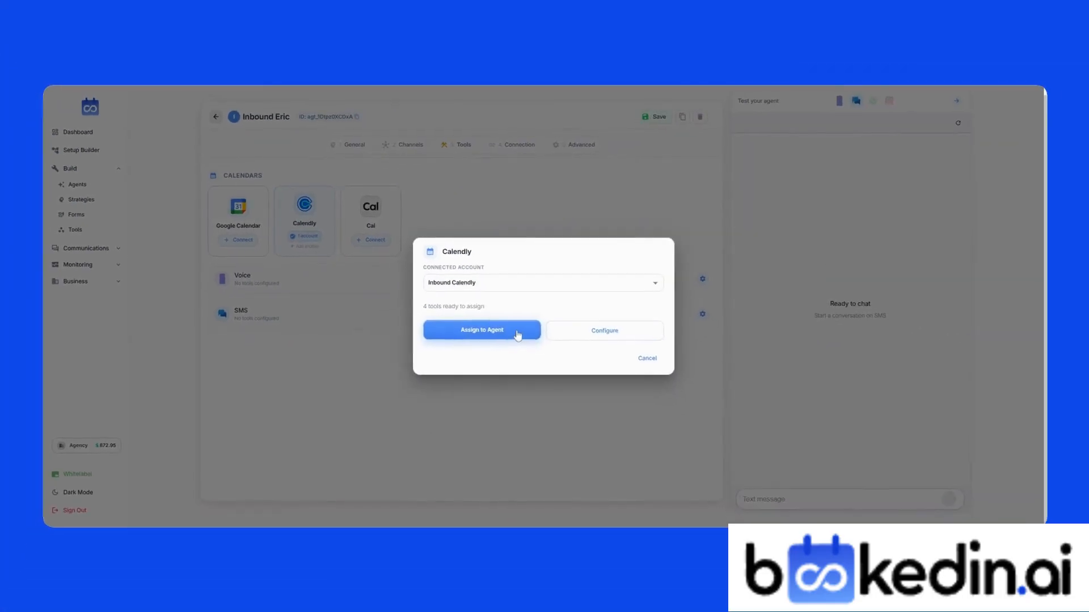
{"action": "left_click", "coordinate": [548, 344]}
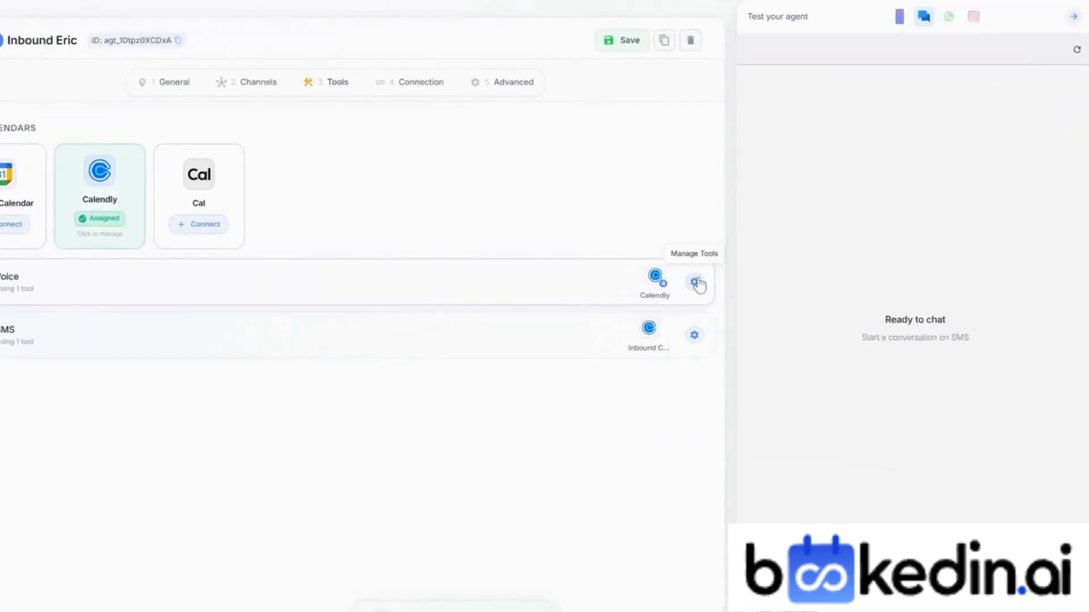
{"action": "left_click", "coordinate": [702, 279]}
{"action": "left_click", "coordinate": [540, 246]}
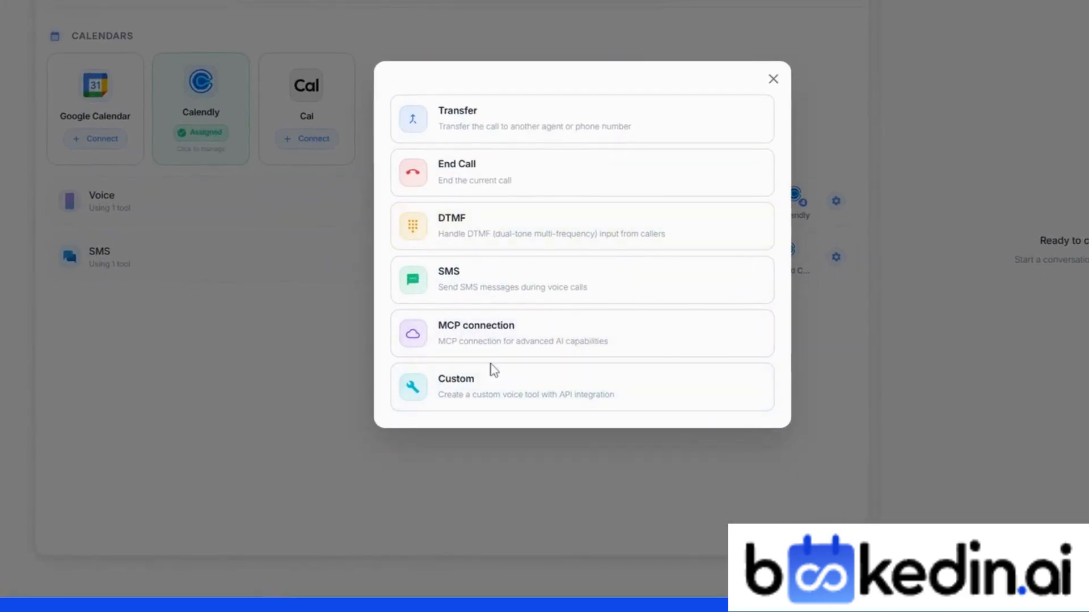
{"action": "left_click", "coordinate": [487, 405]}
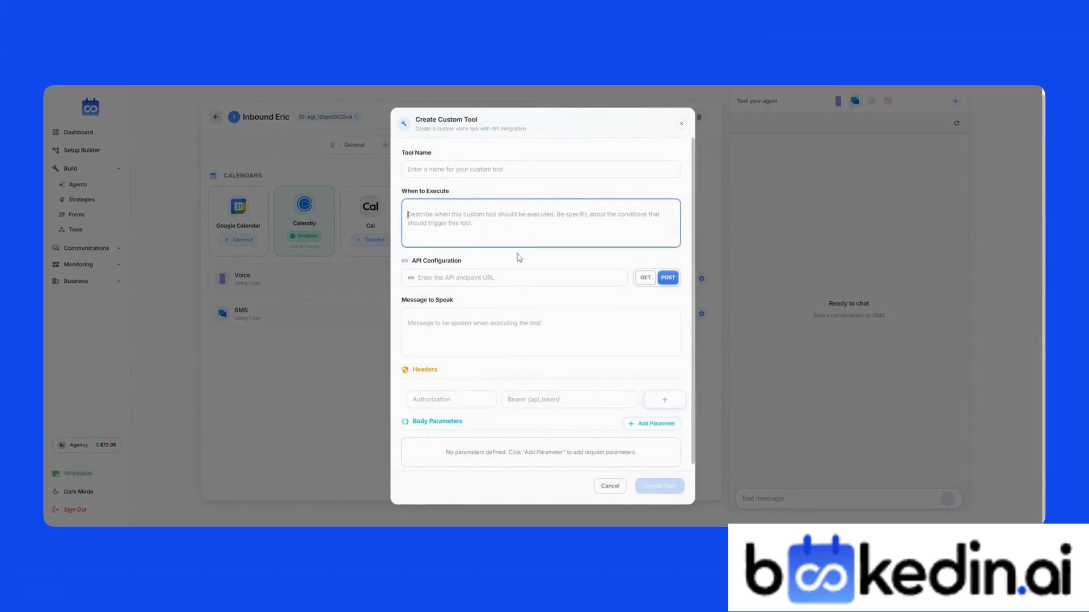
{"action": "left_click", "coordinate": [610, 486]}
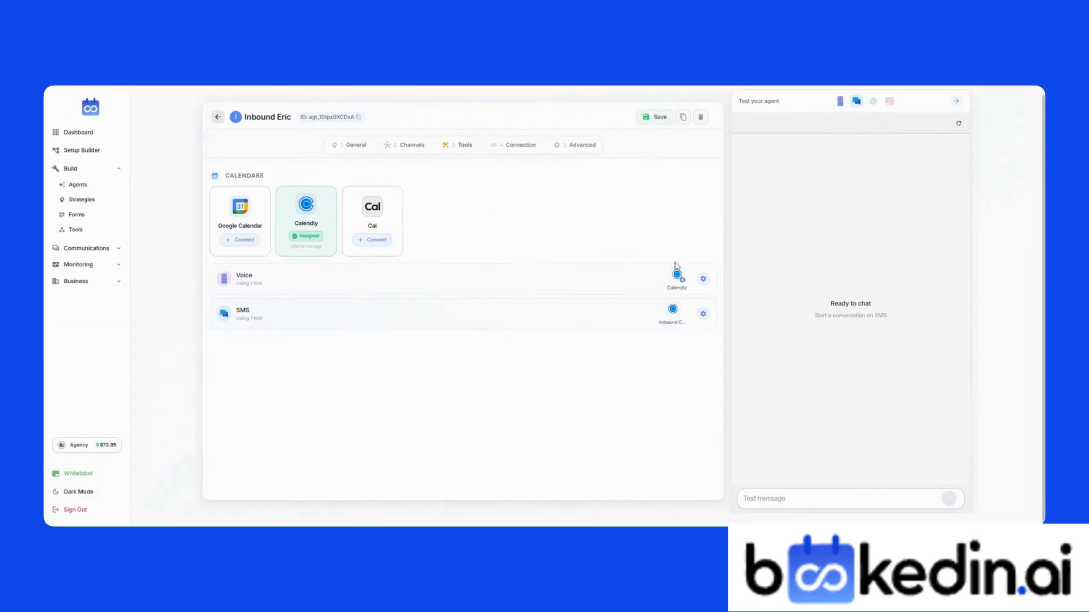
Step: Add the EndCallWorkshop tool to the Voice channel's tools
{"action": "left_click", "coordinate": [676, 271]}
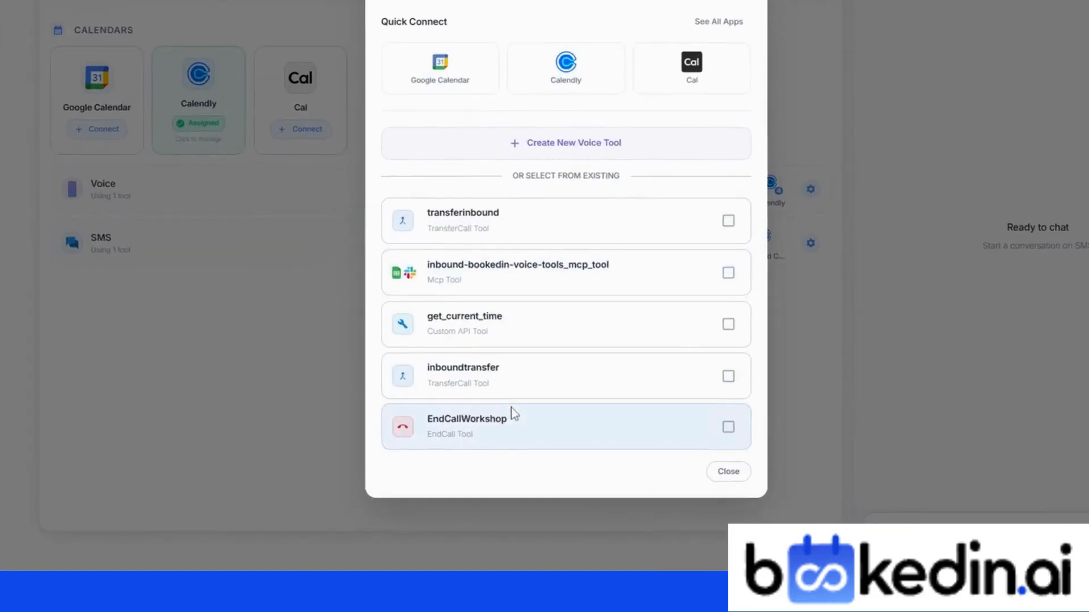
{"action": "left_click", "coordinate": [734, 435]}
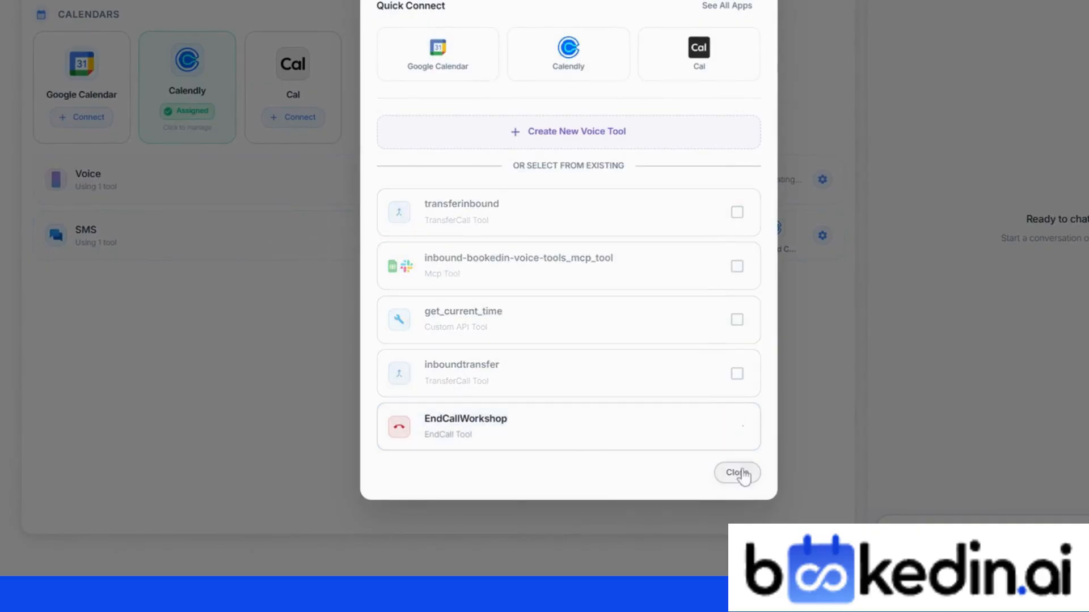
{"action": "left_click", "coordinate": [737, 473]}
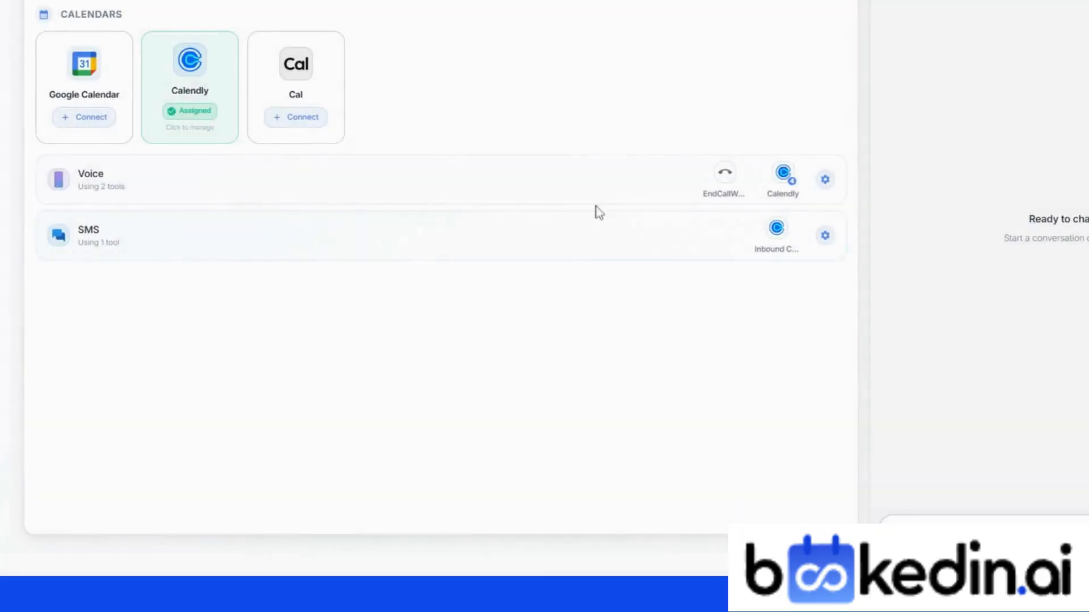
{"action": "left_click", "coordinate": [499, 140]}
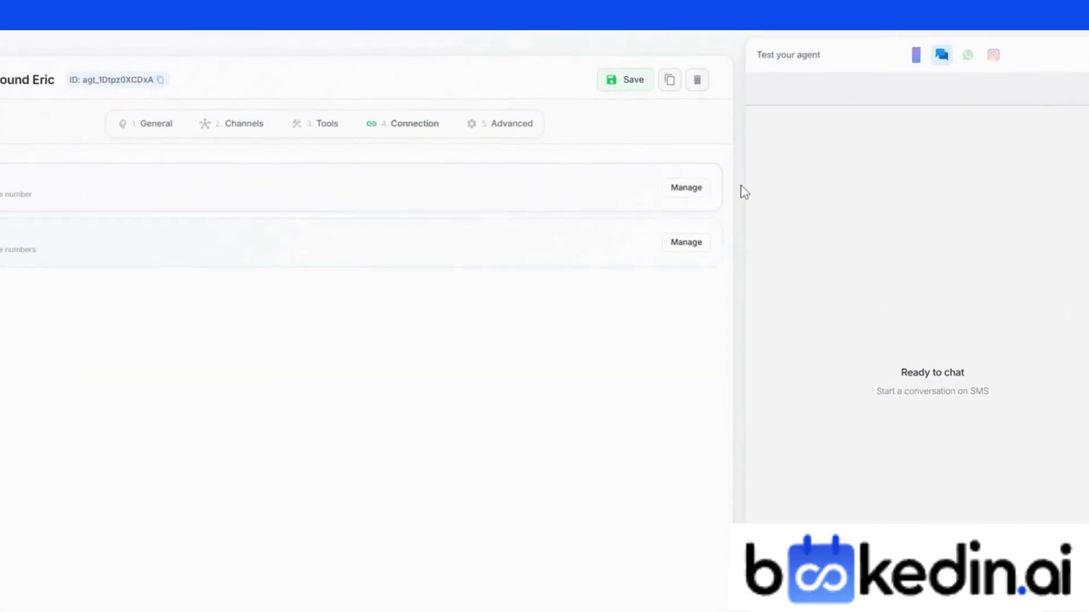
Step: Connect the listed phone number to the Voice channel and a number to SMS
{"action": "left_click", "coordinate": [691, 186]}
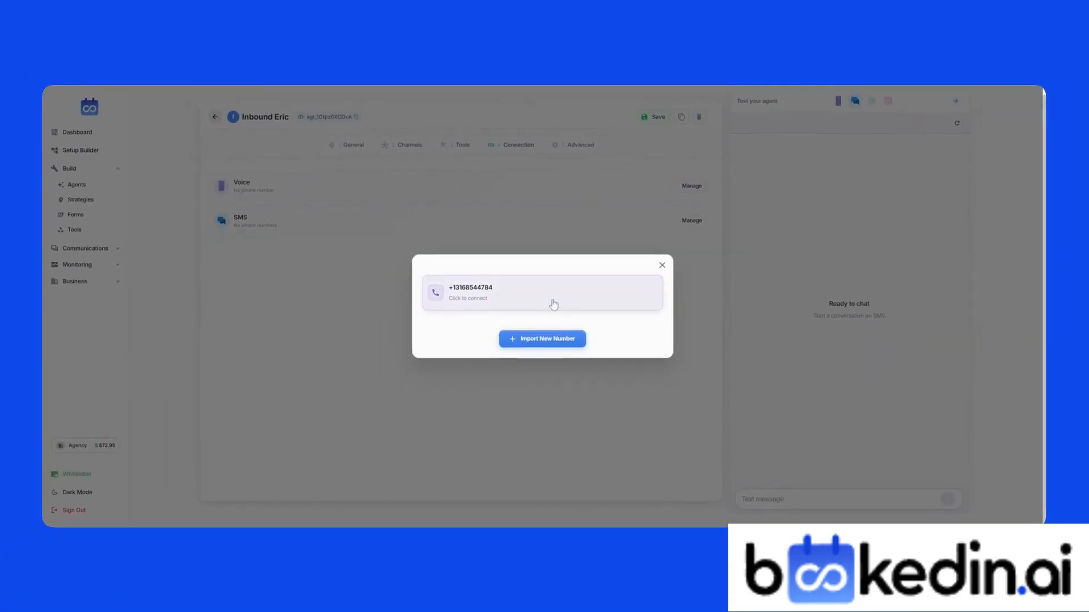
{"action": "left_click", "coordinate": [538, 306]}
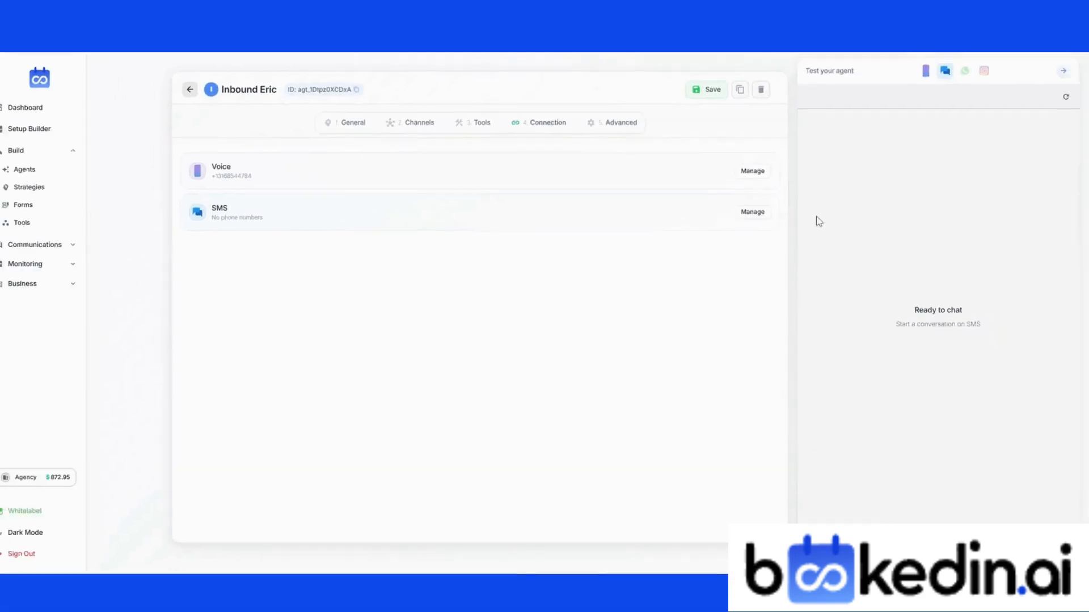
{"action": "left_click", "coordinate": [760, 214]}
{"action": "left_click", "coordinate": [528, 285]}
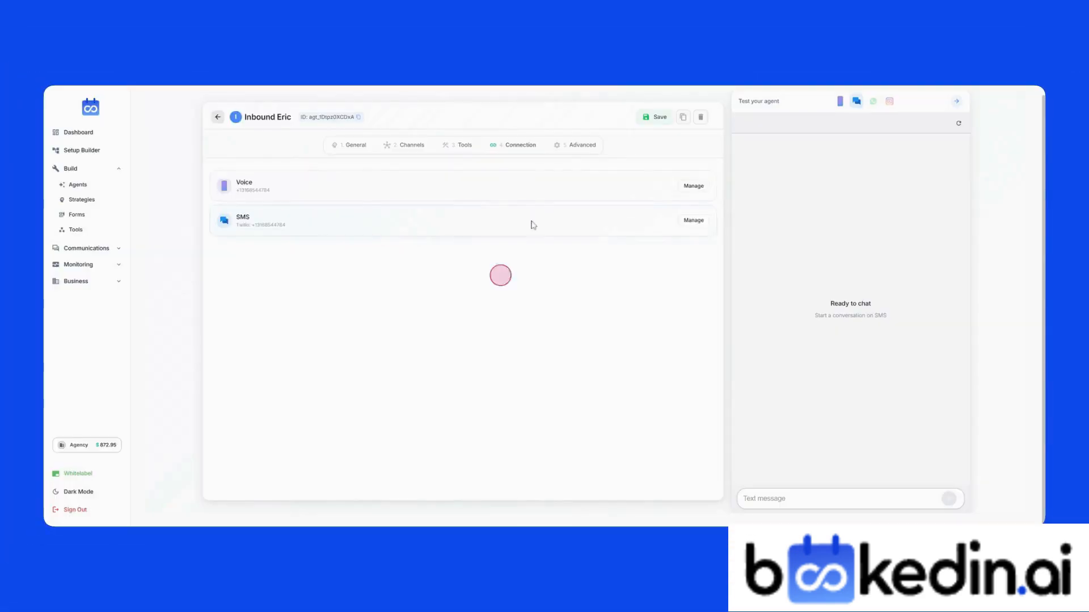
{"action": "left_click", "coordinate": [581, 145]}
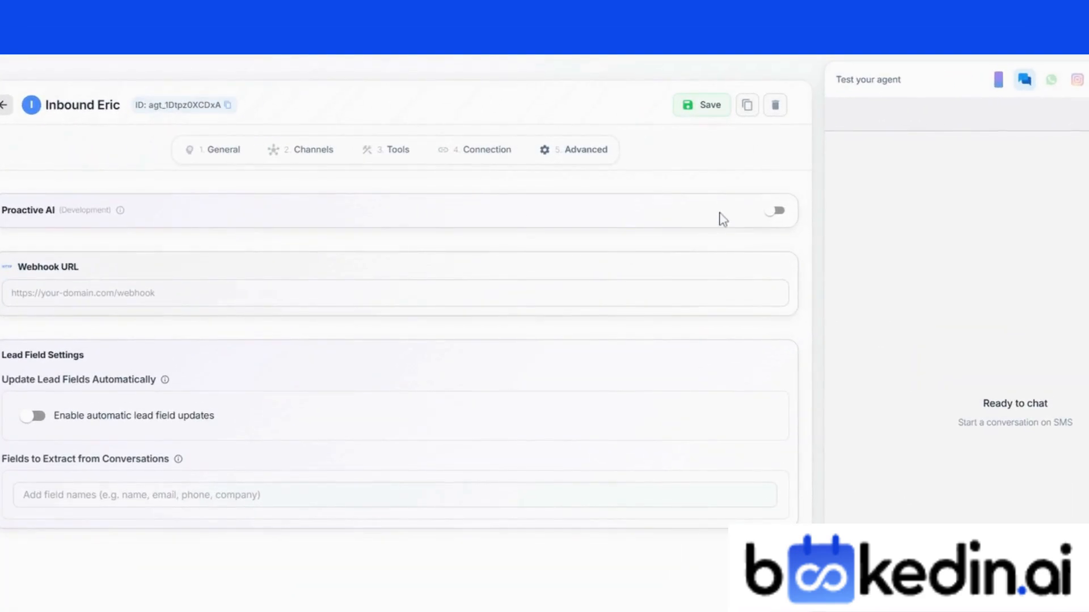
Step: Turn on Proactive AI, keeping Eastern Time as the time zone
{"action": "left_click", "coordinate": [778, 214]}
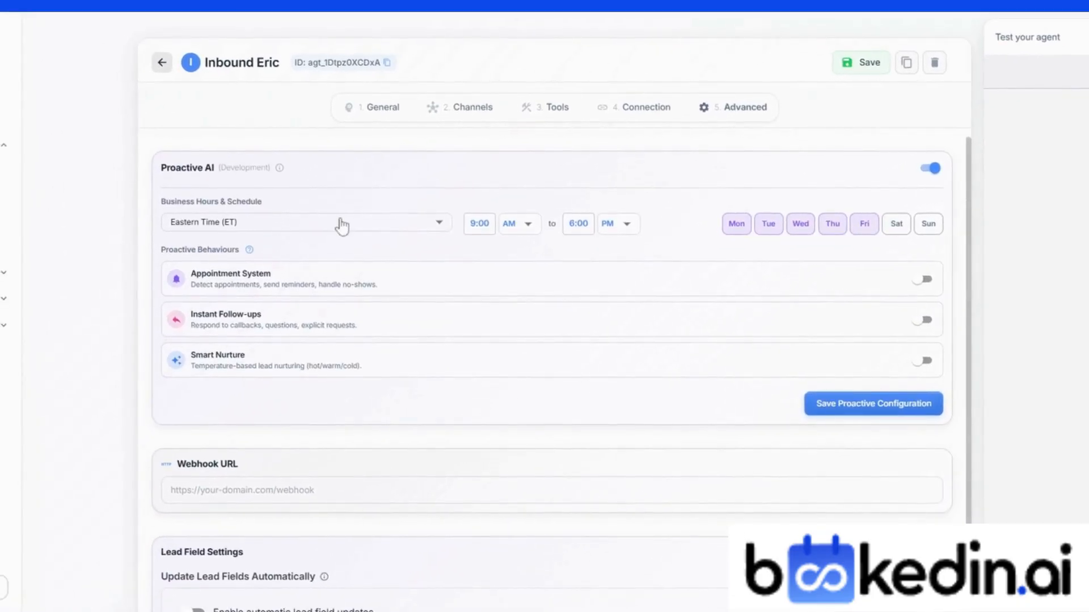
{"action": "left_click", "coordinate": [341, 222]}
{"action": "left_click", "coordinate": [352, 222]}
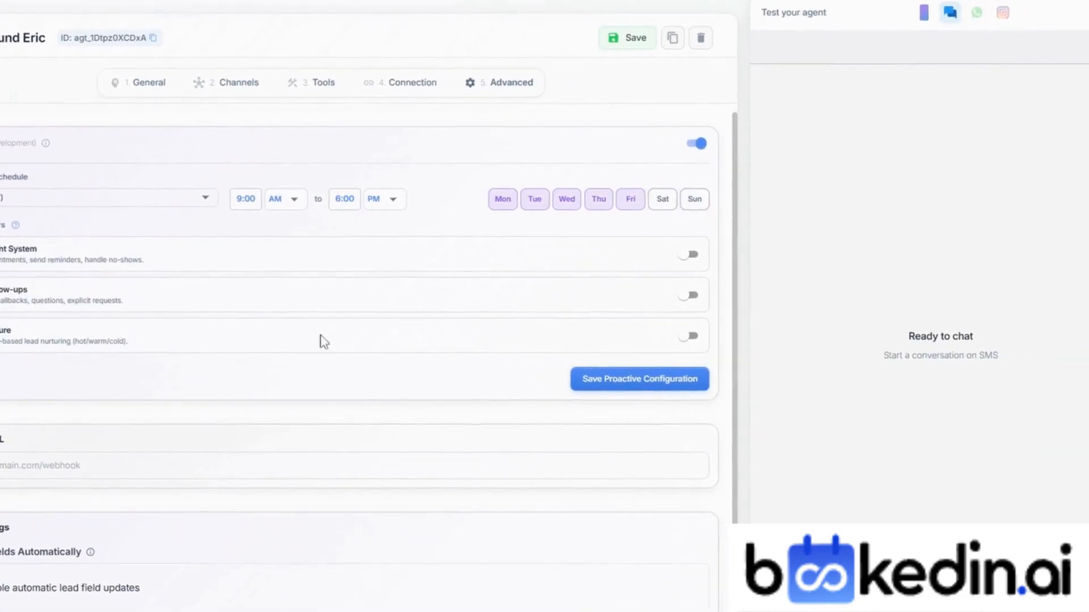
Step: Enable the Appointment System behaviour and review its reminder and no-show recovery settings
{"action": "left_click", "coordinate": [689, 255]}
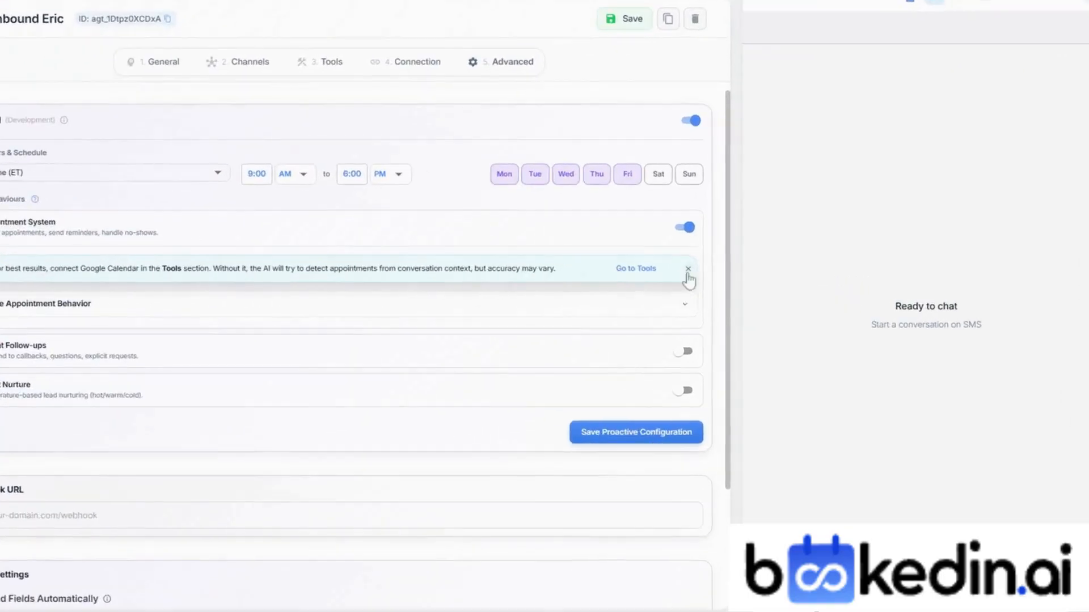
{"action": "left_click", "coordinate": [693, 302]}
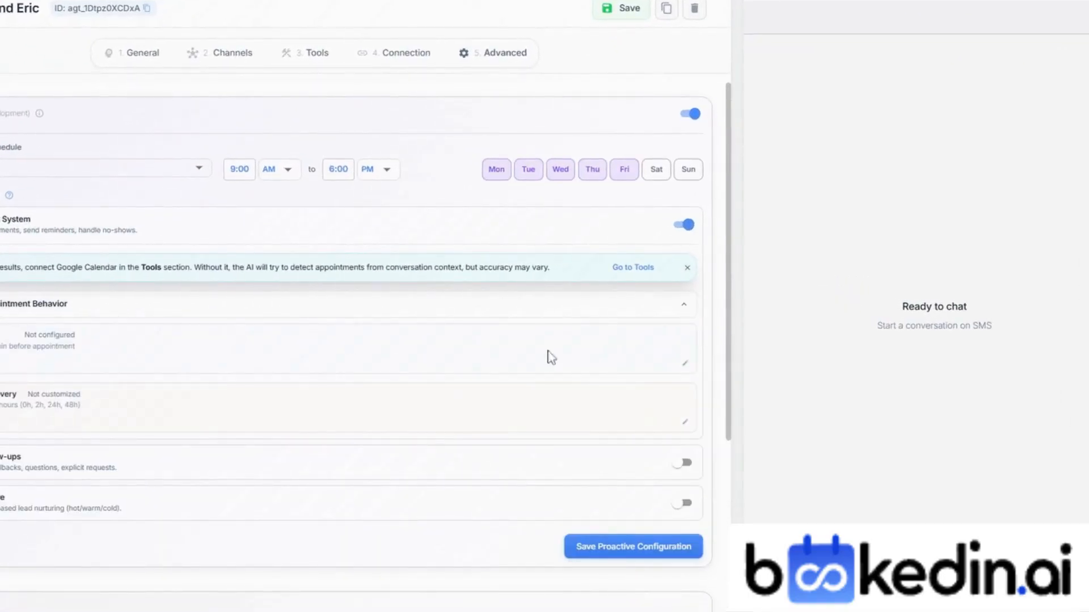
{"action": "left_click", "coordinate": [683, 365]}
{"action": "left_click", "coordinate": [620, 506]}
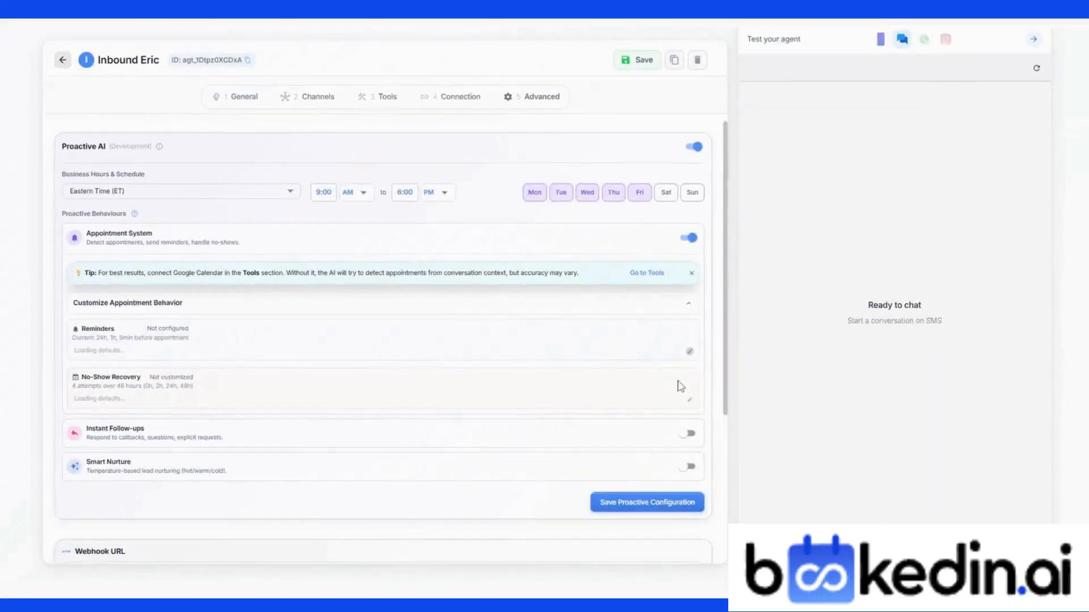
{"action": "left_click", "coordinate": [689, 391]}
{"action": "left_click", "coordinate": [653, 411]}
Step: Turn on Instant Follow-ups, leaving the general follow-up guidance unchanged
{"action": "left_click", "coordinate": [693, 401]}
{"action": "scroll", "coordinate": [467, 336], "scroll_direction": "down", "scroll_amount": 3}
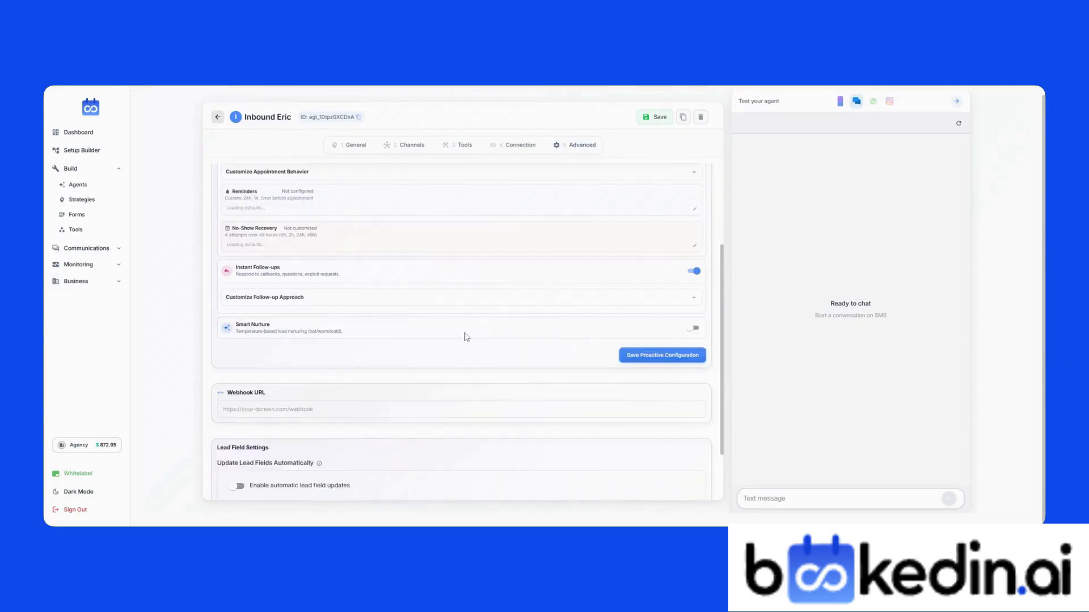
{"action": "left_click", "coordinate": [692, 297]}
{"action": "left_click", "coordinate": [692, 338]}
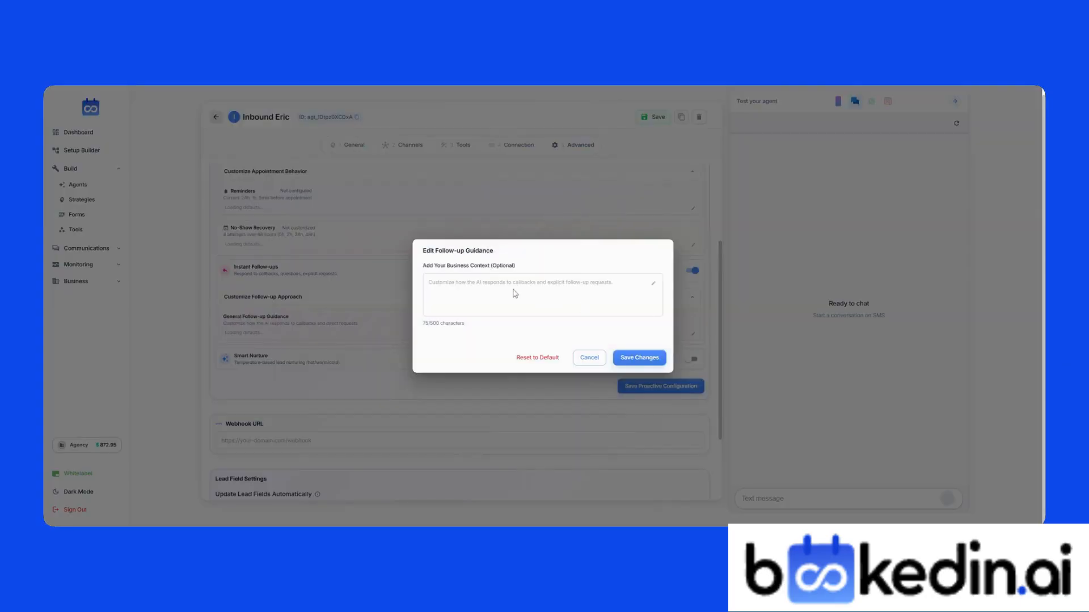
{"action": "left_click", "coordinate": [587, 358]}
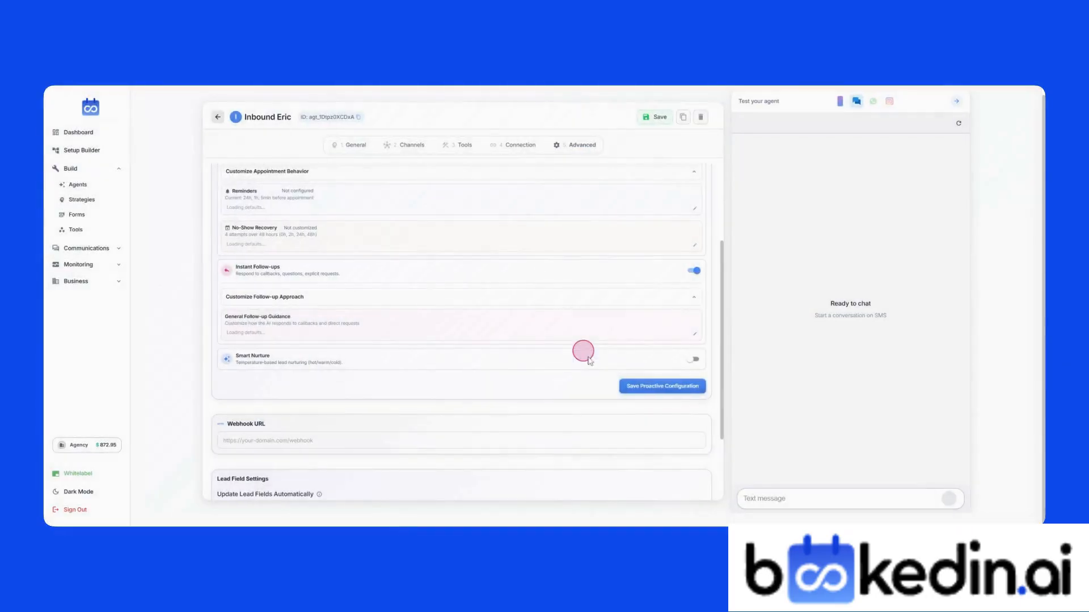
Step: Turn on Smart Nurture, review the hot, warm and cold lead strategies, and save
{"action": "left_click", "coordinate": [696, 360]}
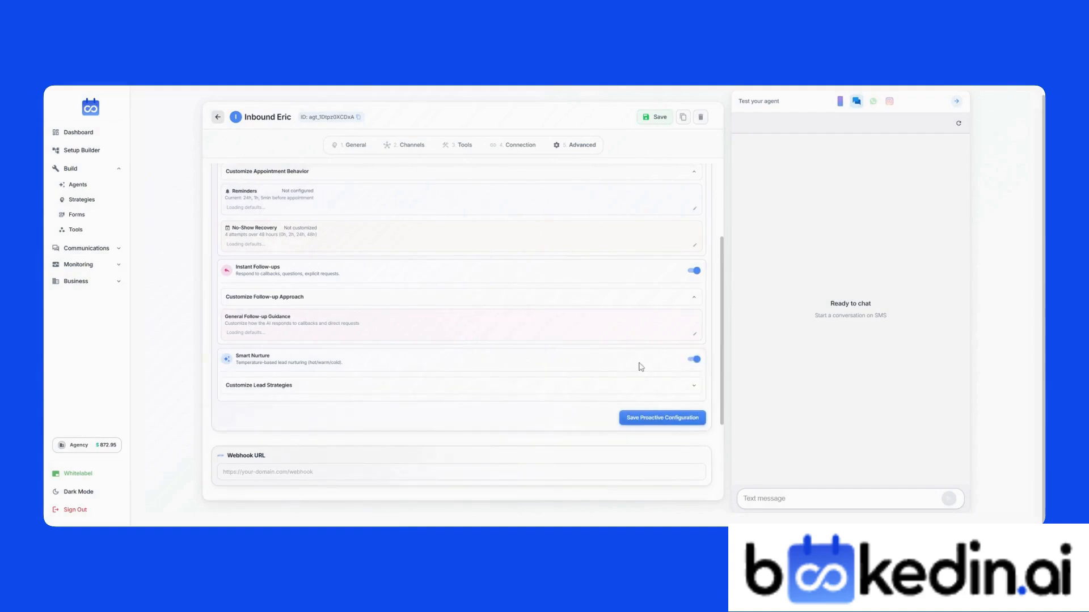
{"action": "left_click", "coordinate": [692, 391]}
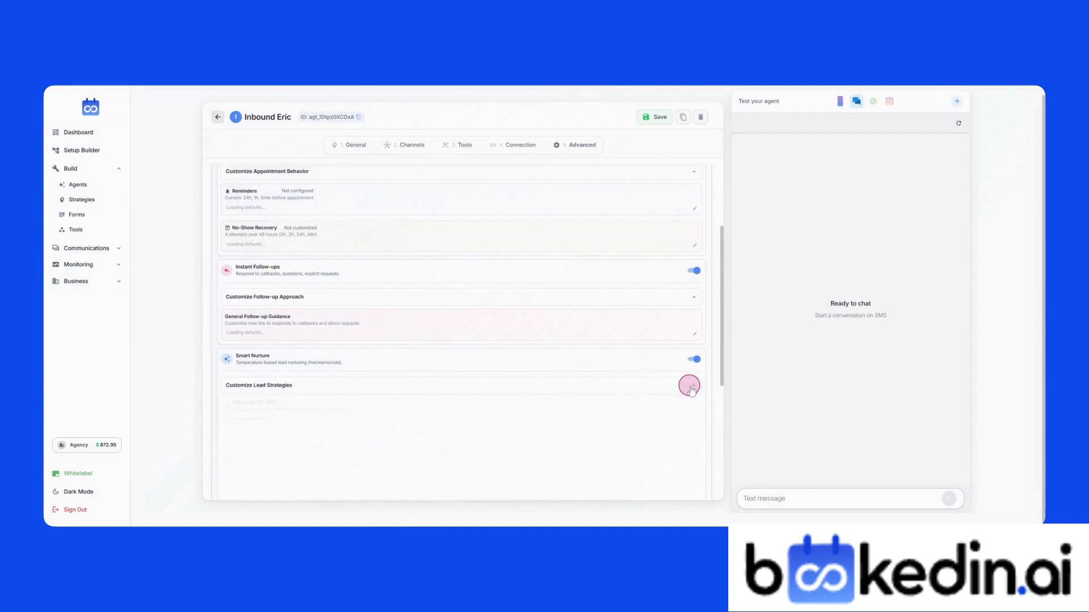
{"action": "scroll", "coordinate": [587, 381], "scroll_direction": "down", "scroll_amount": 2}
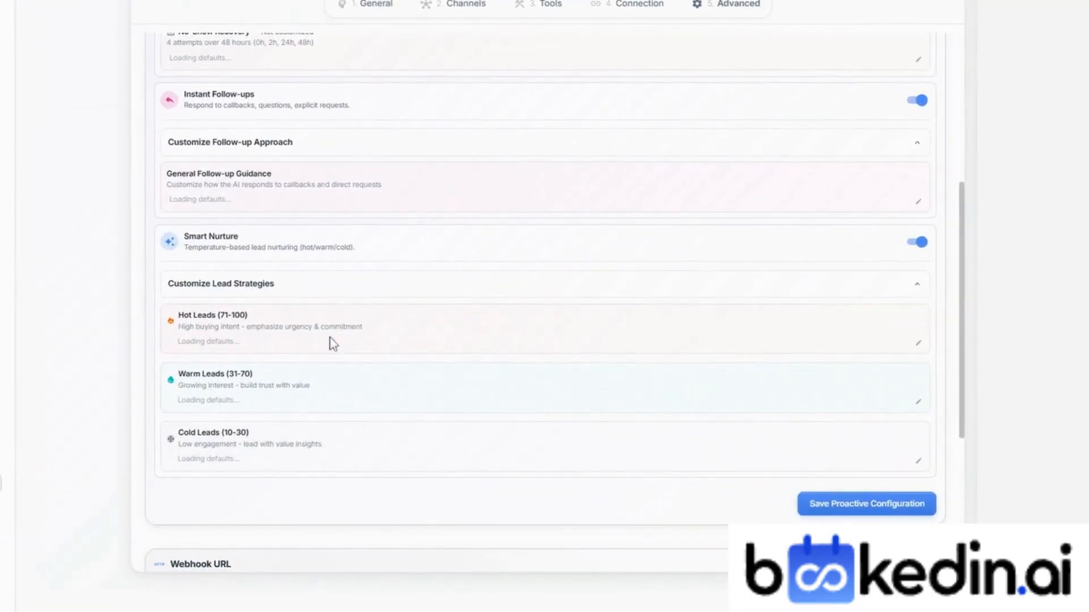
{"action": "left_click", "coordinate": [350, 373]}
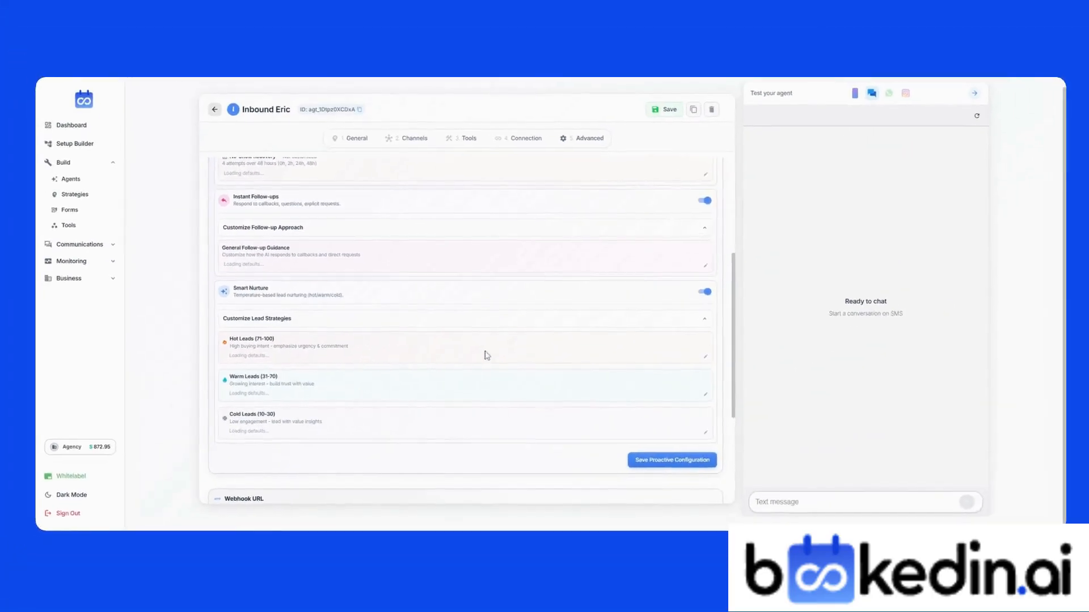
{"action": "scroll", "coordinate": [463, 379], "scroll_direction": "down", "scroll_amount": 4}
{"action": "scroll", "coordinate": [482, 282], "scroll_direction": "down", "scroll_amount": 1}
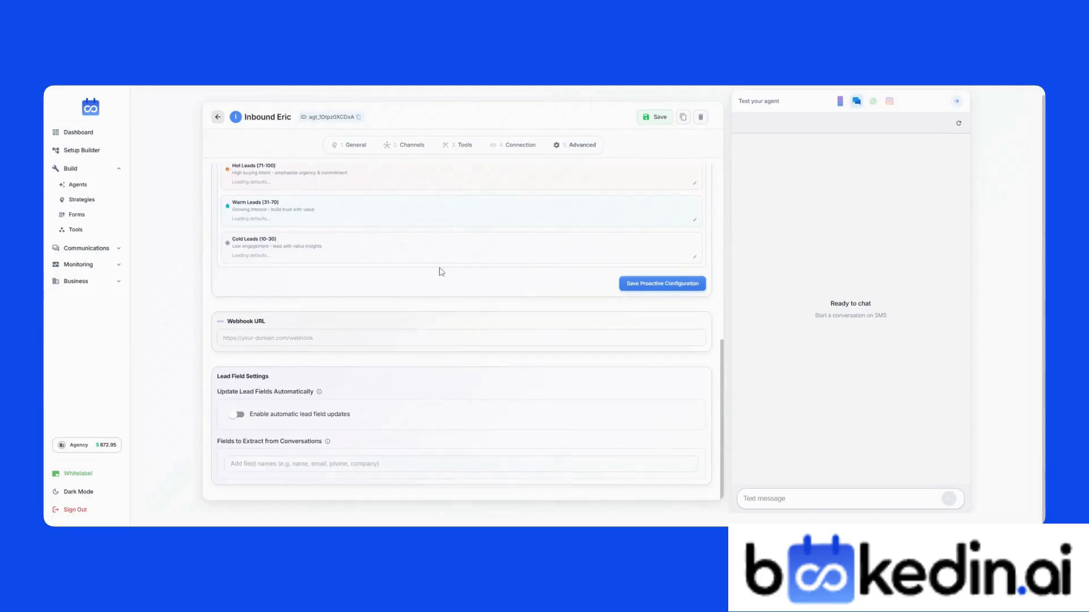
{"action": "scroll", "coordinate": [441, 272], "scroll_direction": "up", "scroll_amount": 1}
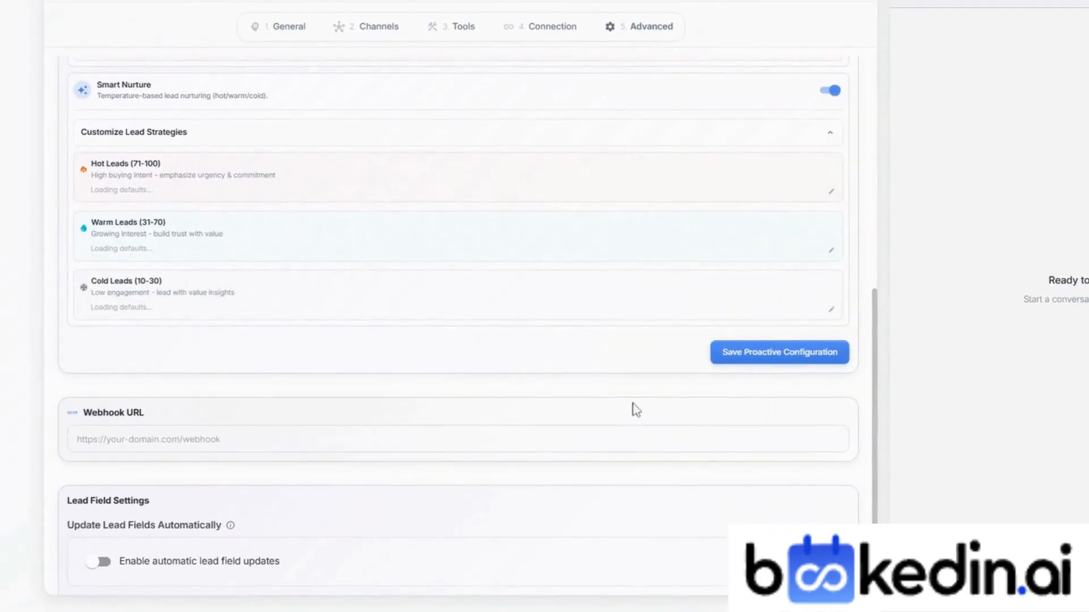
{"action": "scroll", "coordinate": [632, 404], "scroll_direction": "down", "scroll_amount": 2}
{"action": "left_click", "coordinate": [371, 335]}
{"action": "left_click", "coordinate": [784, 252]}
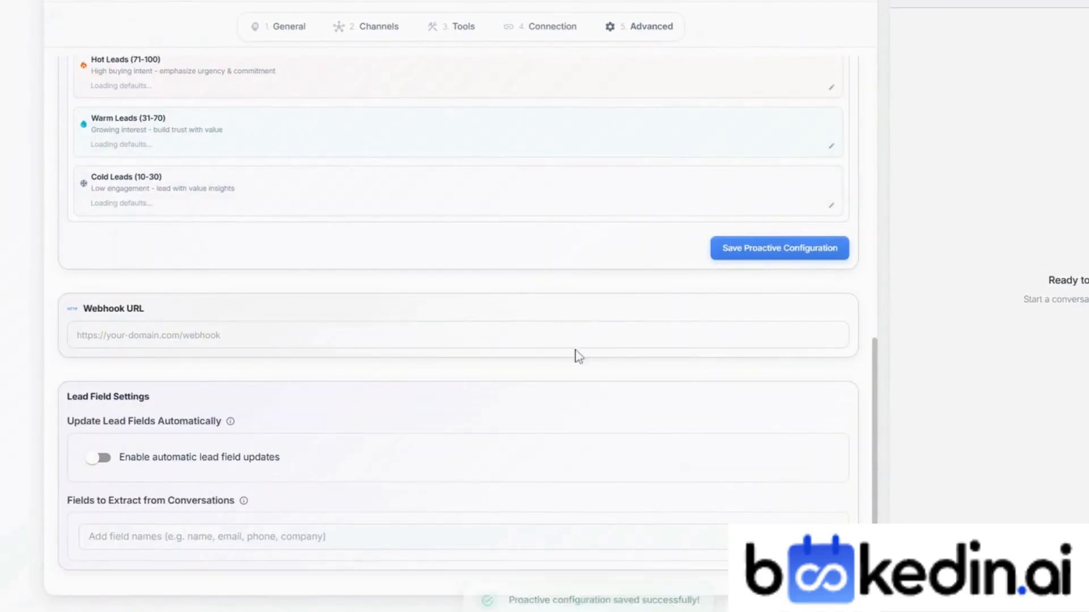
{"action": "left_click", "coordinate": [237, 341]}
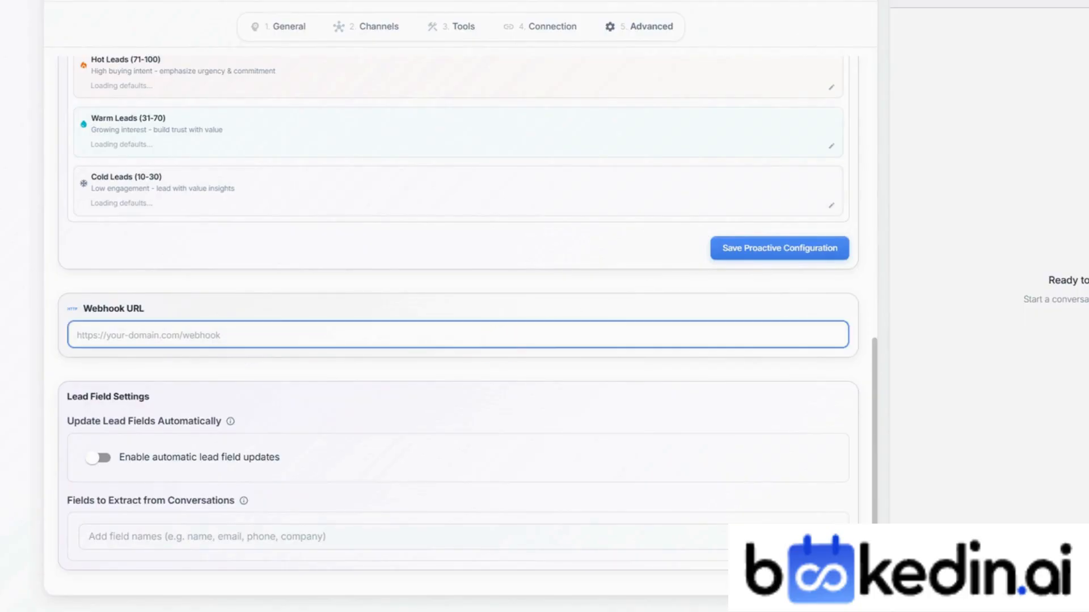
Step: Paste the n8n webhook URL and enable automatic lead field updates
{"action": "left_click", "coordinate": [468, 398]}
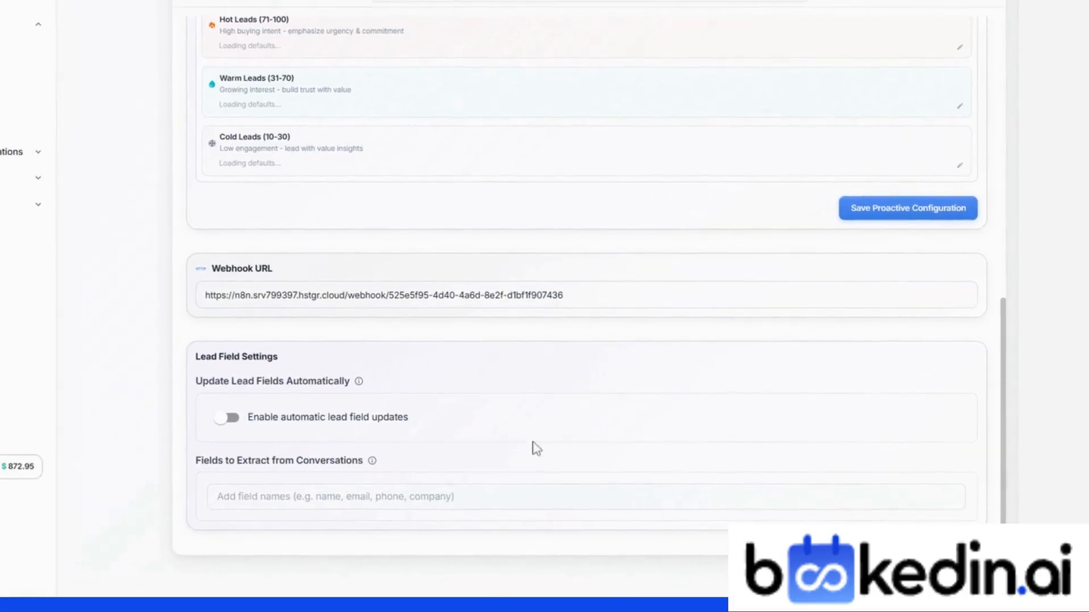
{"action": "left_click", "coordinate": [259, 412]}
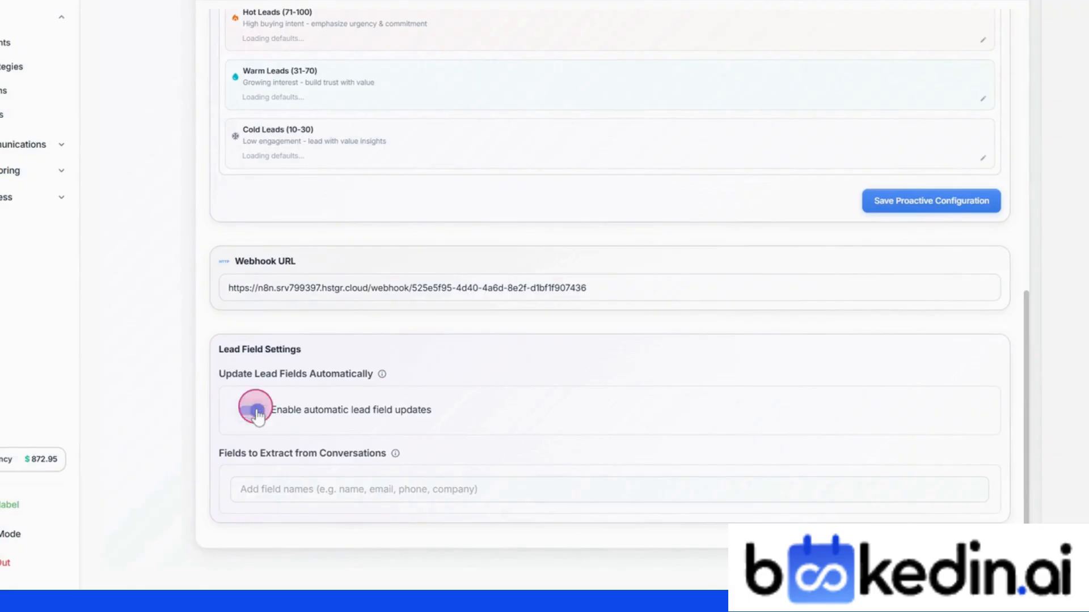
{"action": "left_click", "coordinate": [512, 332]}
Step: Add extract fields first name, last name, email, phone, timezone, budget range and more, then save
{"action": "left_click", "coordinate": [397, 489]}
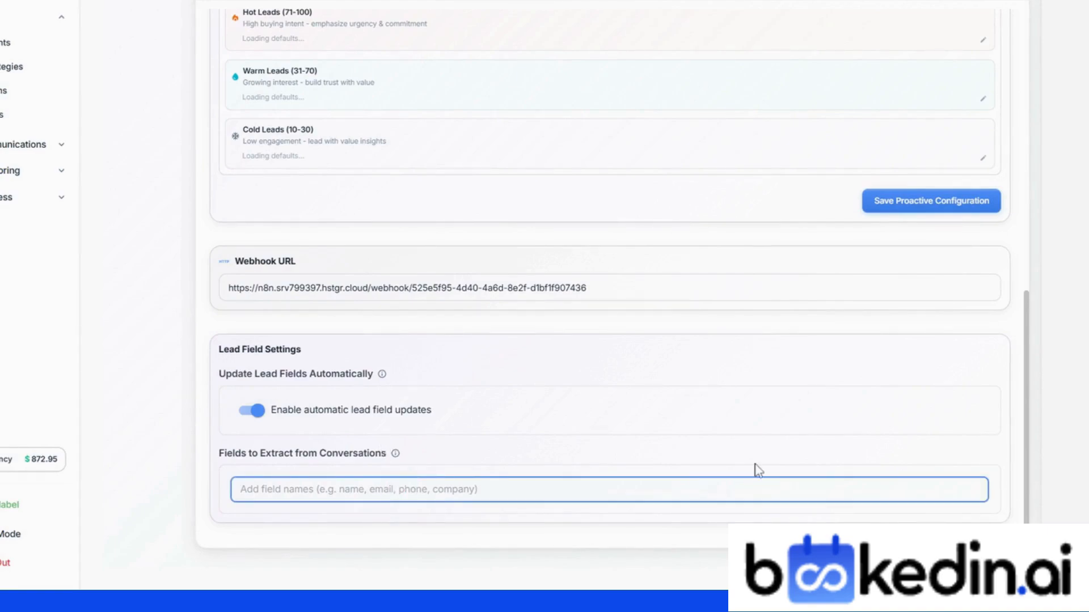
{"action": "type", "text": "firs"}
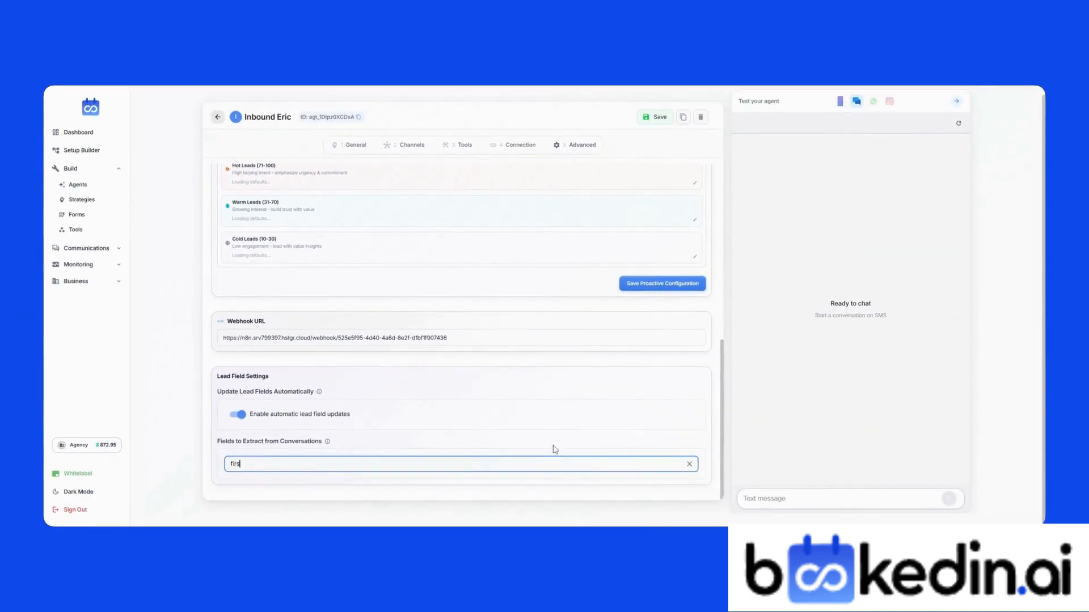
{"action": "type", "text": "t name"}
{"action": "key", "text": "Return"}
{"action": "type", "text": "last name email `phone timezone budget range property address city nationality monthly rent"}
{"action": "key", "text": "Return"}
{"action": "left_click", "coordinate": [655, 117]}
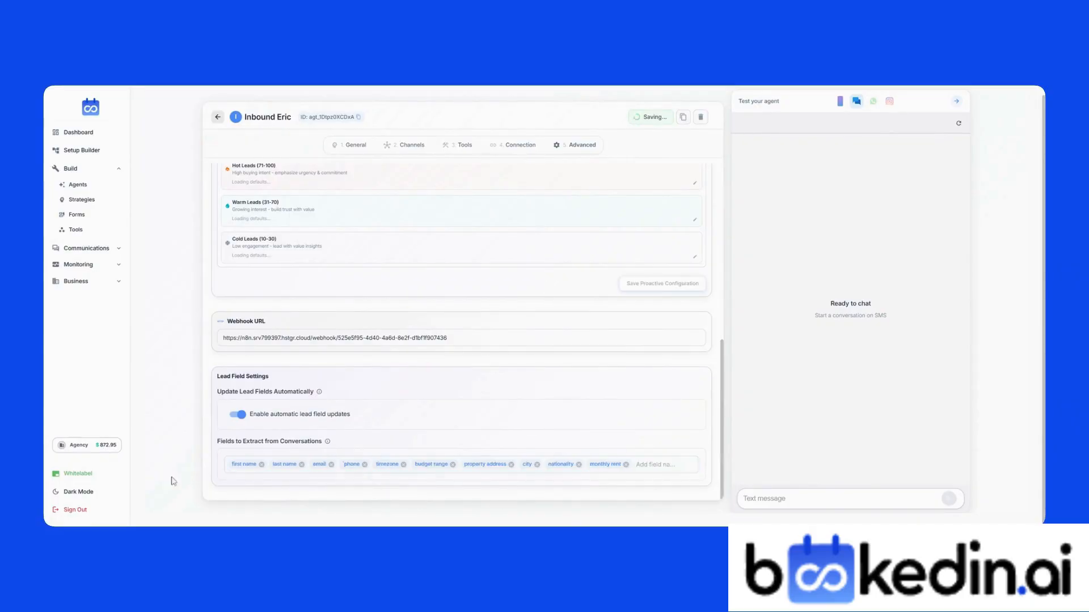
{"action": "left_click", "coordinate": [85, 250]}
{"action": "scroll", "coordinate": [540, 404], "scroll_direction": "up", "scroll_amount": 3}
{"action": "scroll", "coordinate": [639, 416], "scroll_direction": "down", "scroll_amount": 3}
Step: Send the test SMS 'hey t' to Inbound Eric in the chat tester
{"action": "scroll", "coordinate": [590, 300], "scroll_direction": "up", "scroll_amount": 6}
{"action": "scroll", "coordinate": [579, 285], "scroll_direction": "up", "scroll_amount": 1}
{"action": "left_click", "coordinate": [840, 112]}
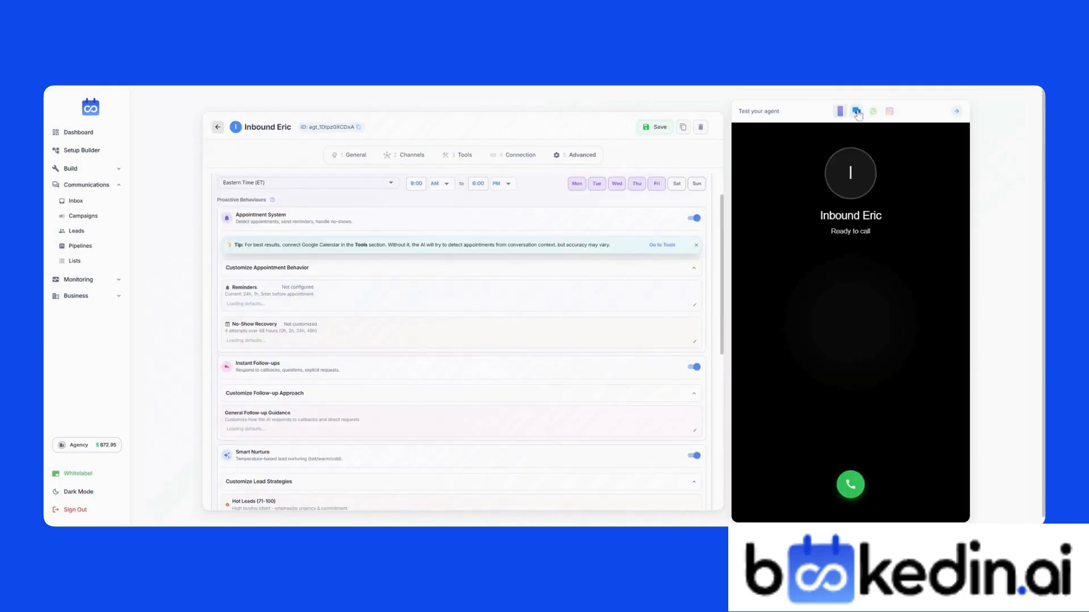
{"action": "left_click", "coordinate": [856, 111]}
{"action": "type", "text": "hey tghere"}
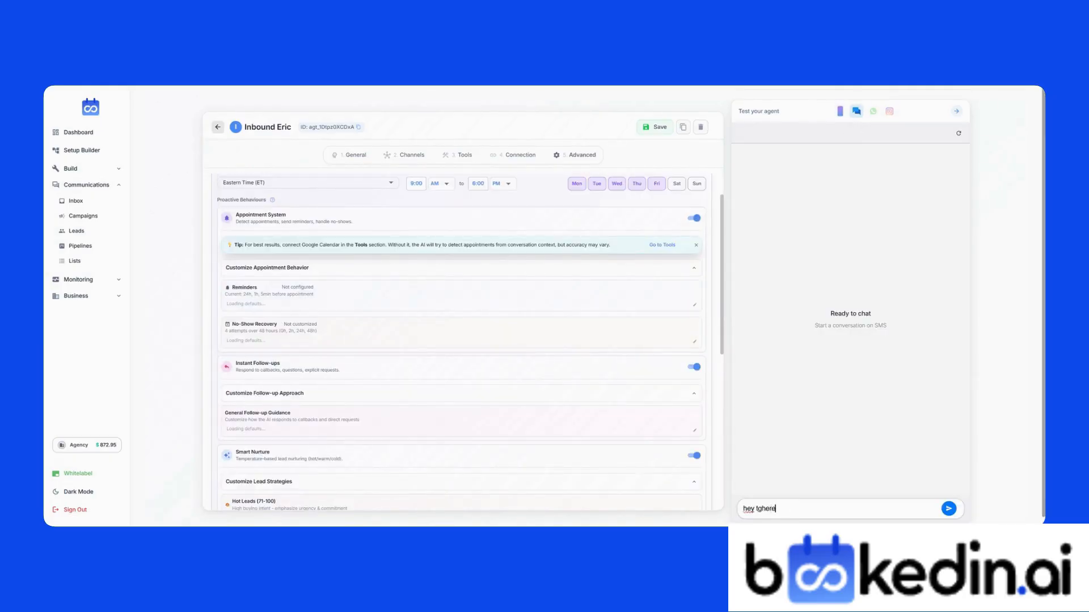
{"action": "key", "text": "Return"}
{"action": "left_click", "coordinate": [871, 277]}
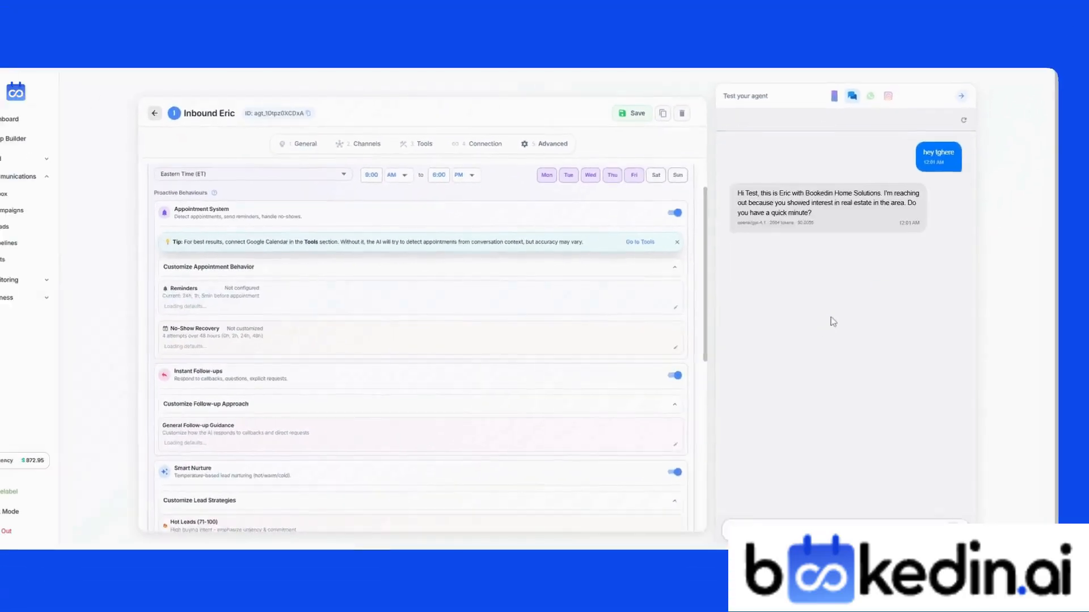
Step: Place a test phone call to Inbound Eric and hang up
{"action": "left_click", "coordinate": [834, 96]}
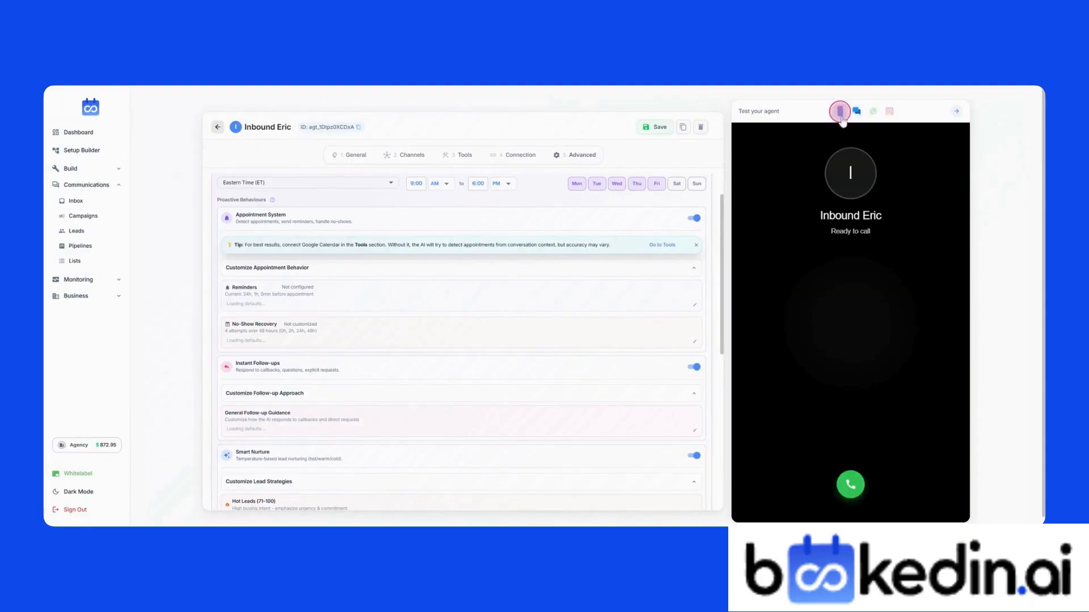
{"action": "left_click", "coordinate": [849, 486]}
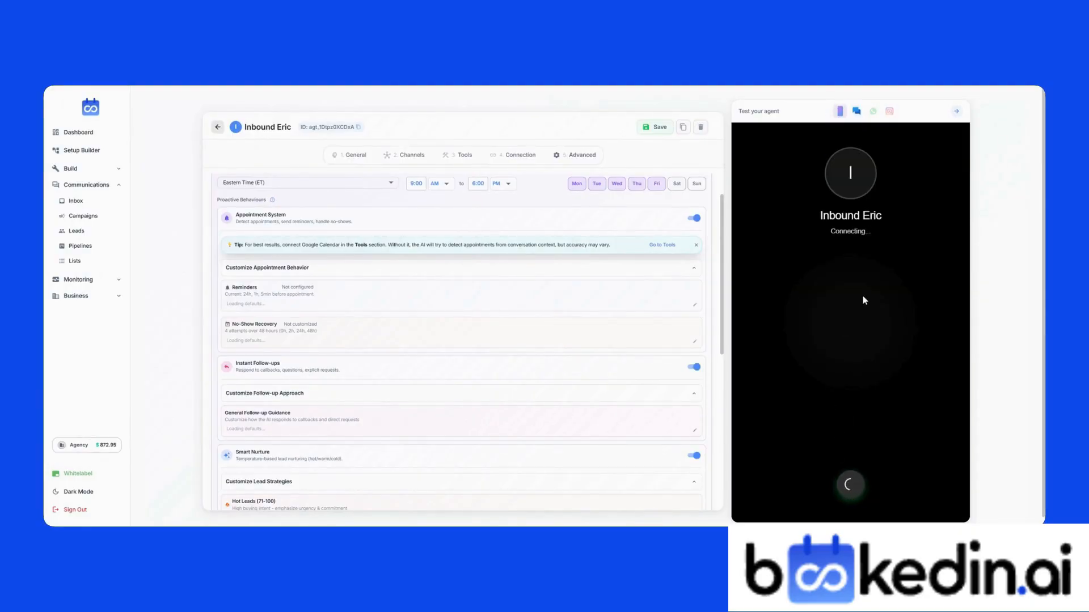
{"action": "left_click", "coordinate": [849, 487]}
{"action": "left_click", "coordinate": [853, 231]}
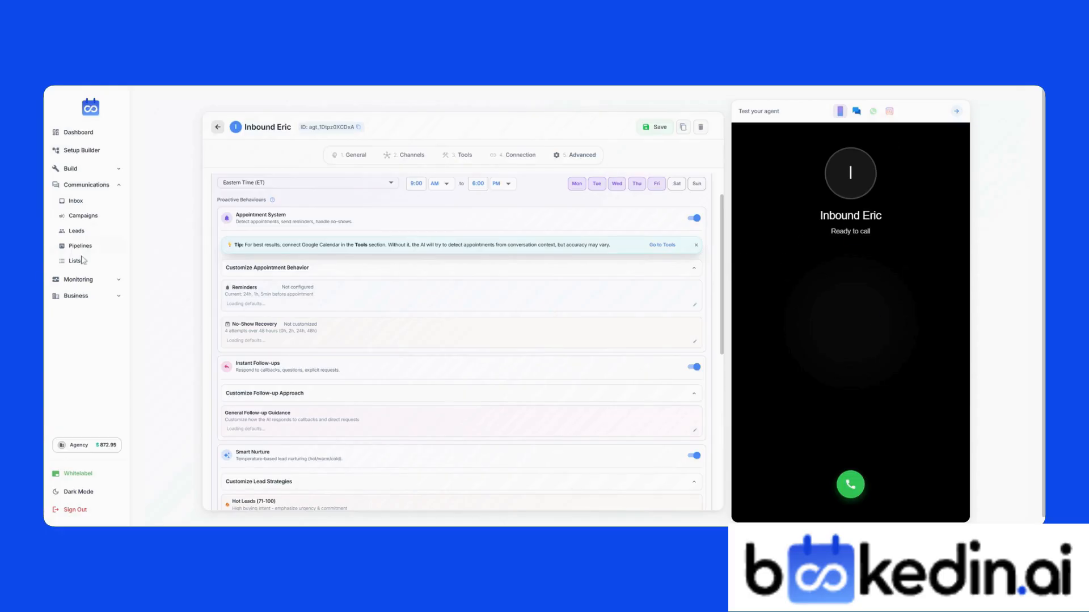
{"action": "scroll", "coordinate": [462, 341], "scroll_direction": "down", "scroll_amount": 10}
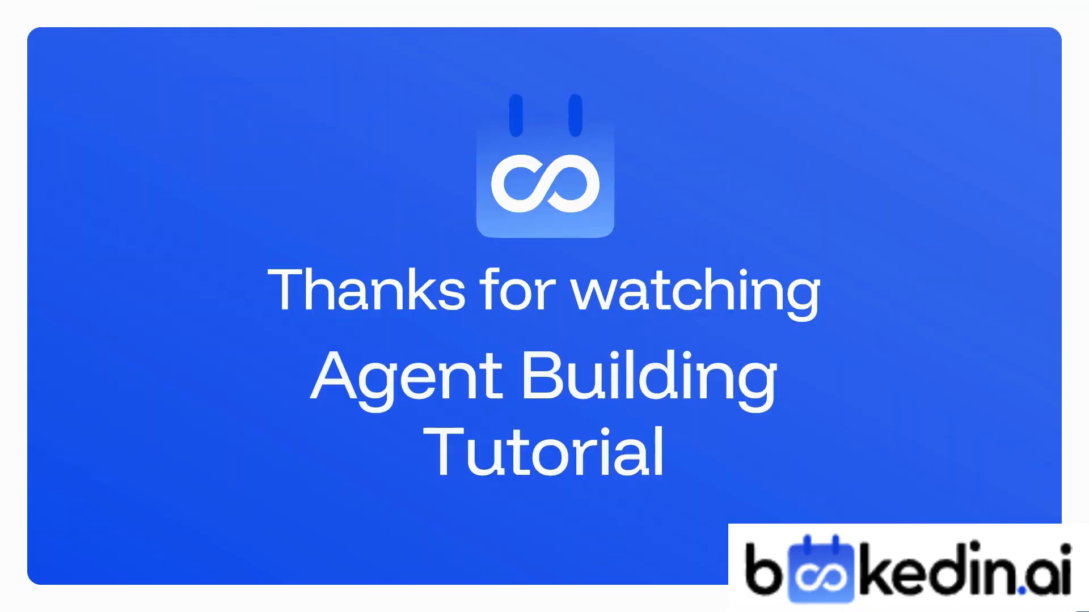